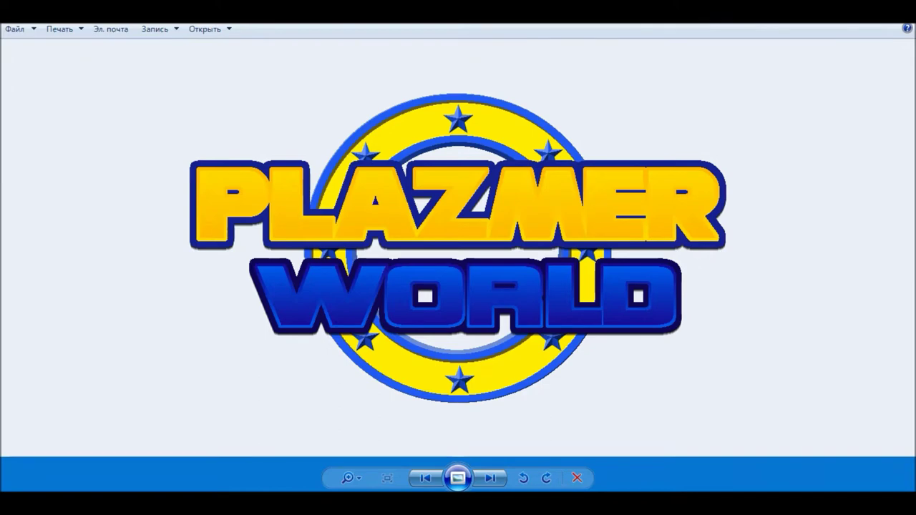
Bring Ring.png up in Paint.NET and start a new image from the File menu.
click(444, 458)
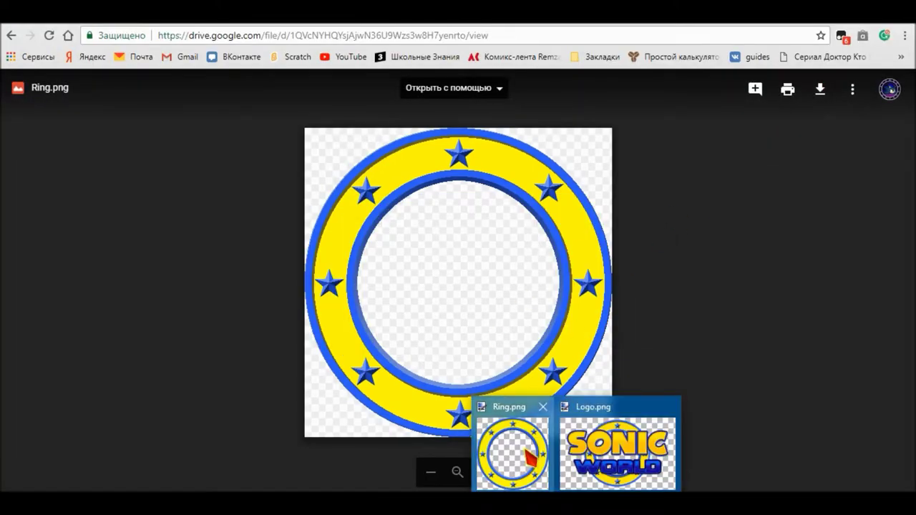
click(508, 422)
click(15, 29)
click(28, 47)
text(1366)
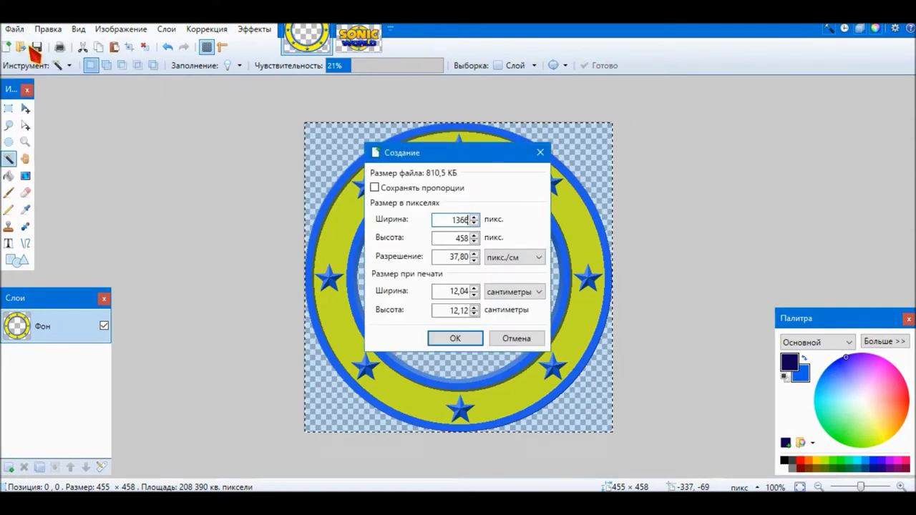
Create a 1366×768 image and clear its canvas to transparency.
key(Tab)
text(7)
key(Return)
click(233, 192)
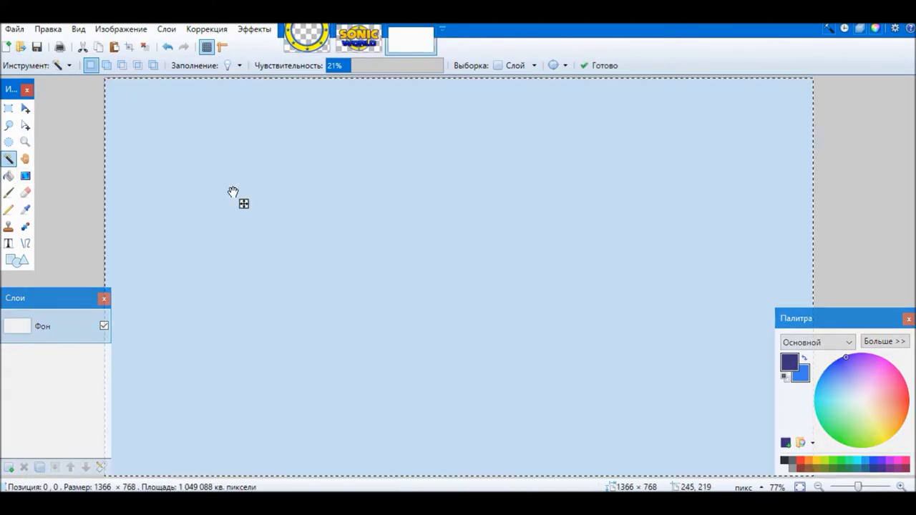
key(Delete)
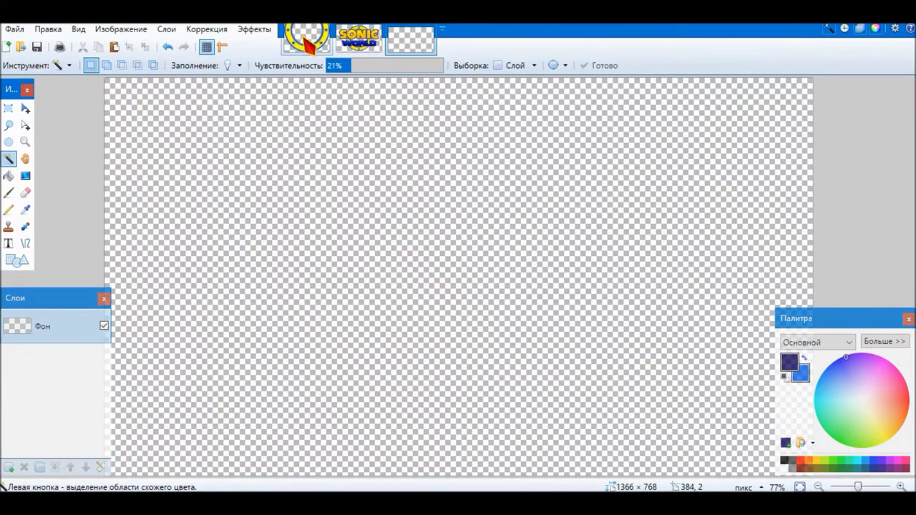
Paste the yellow star ring, centre it, and add an empty layer above.
key(ctrl+v)
mouse_move(280, 181)
mouse_down()
mouse_move(505, 272)
mouse_move(501, 250)
mouse_up()
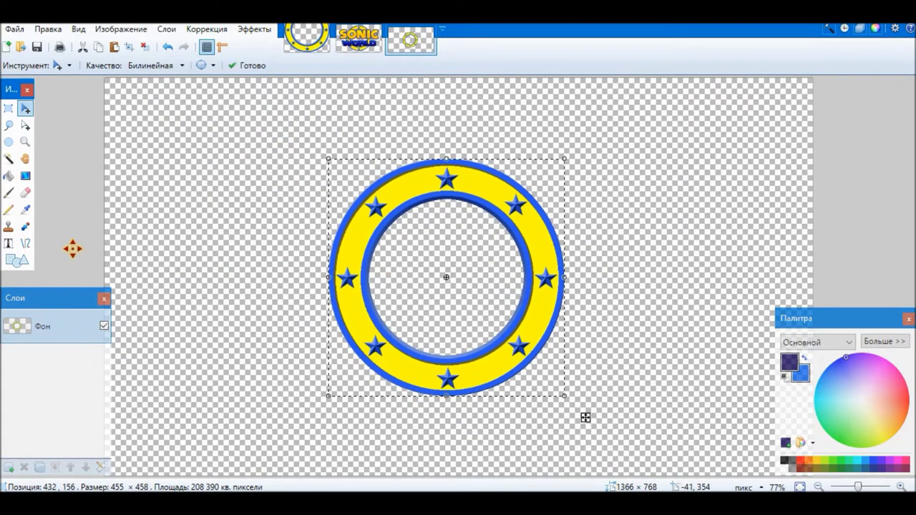
click(9, 466)
Rename the new layer to 'Upper text'.
double_click(41, 334)
text(Upper text)
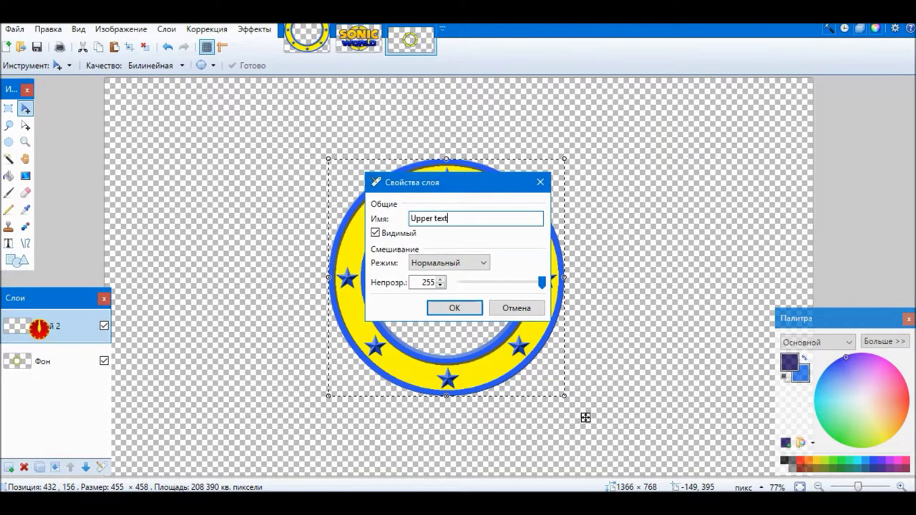
key(Return)
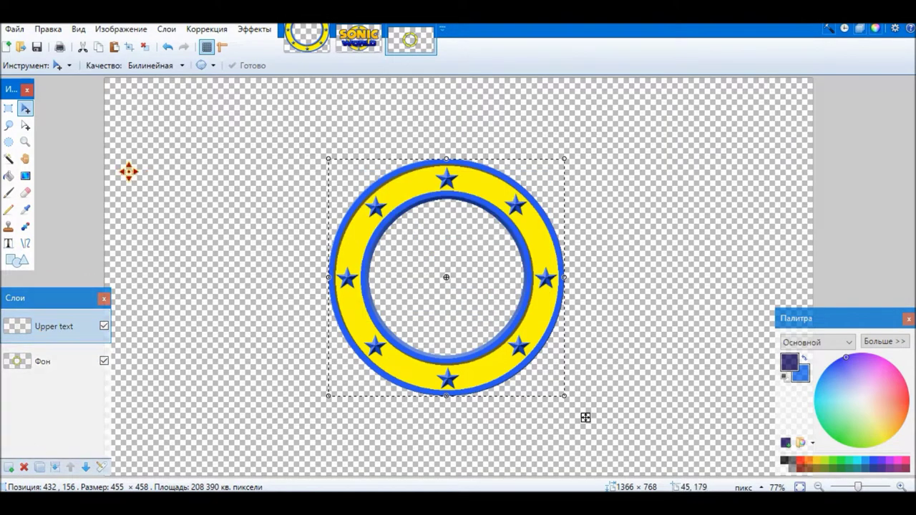
Add another layer below Upper text and name it 'Lower text'.
key(ctrl+d)
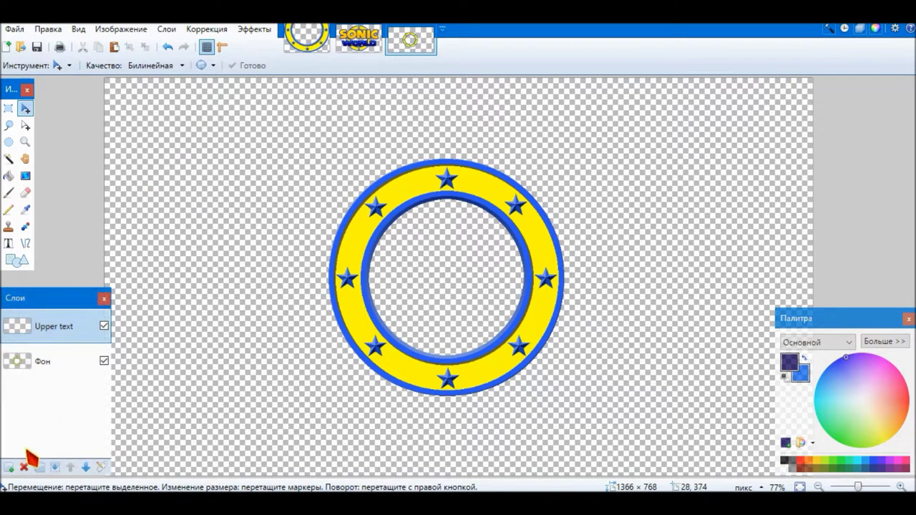
click(9, 466)
drag(57, 343, 59, 368)
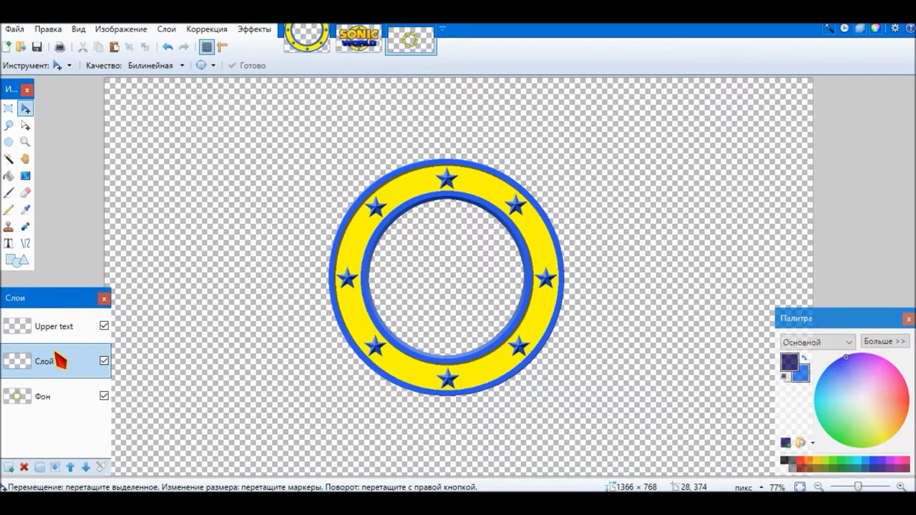
double_click(79, 354)
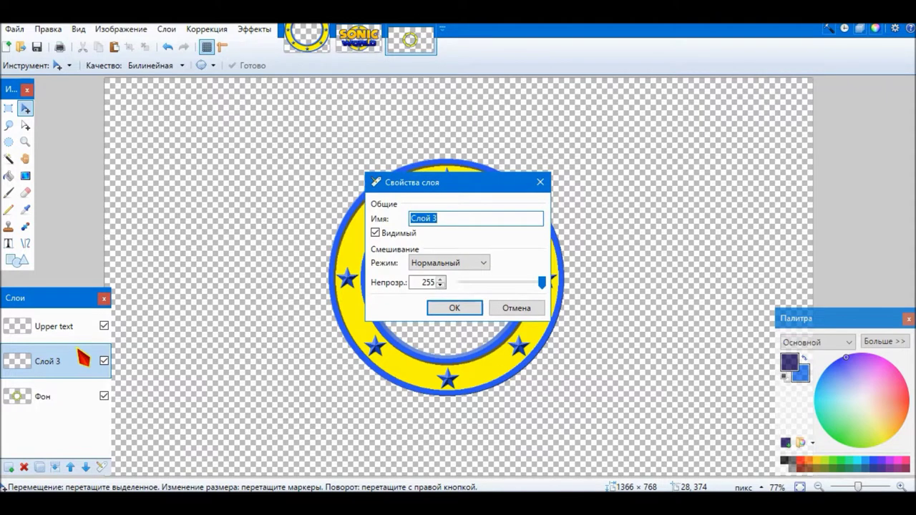
text(Lower text)
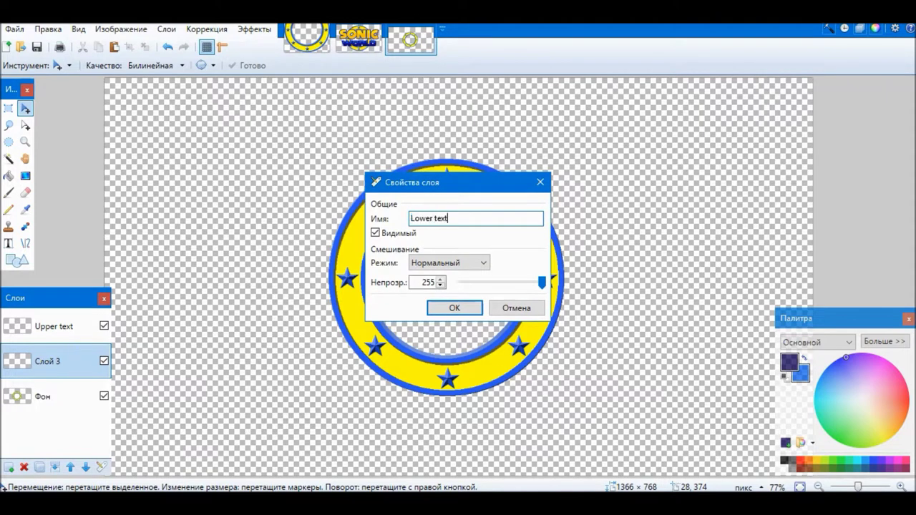
key(Return)
On the Upper text layer, set the Text tool to NiseSegaSonic at size 136.
click(100, 320)
click(9, 243)
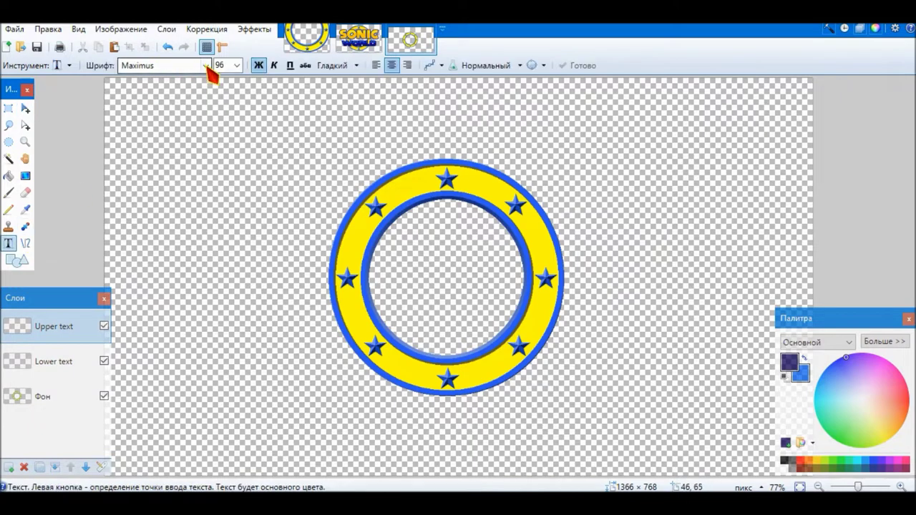
click(206, 66)
scroll(201, 272, down, 2)
scroll(204, 268, down, 2)
scroll(205, 286, down, 2)
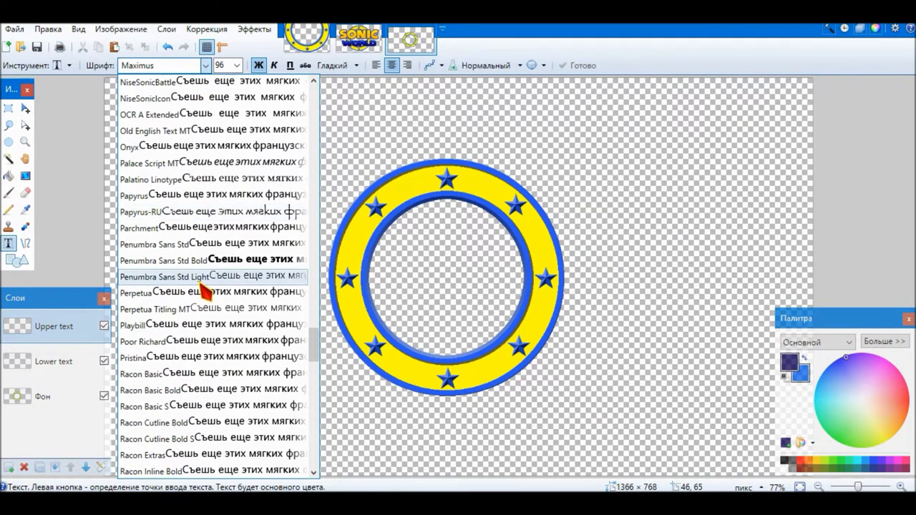
scroll(190, 143, up, 1)
scroll(164, 107, up, 1)
click(164, 94)
click(236, 65)
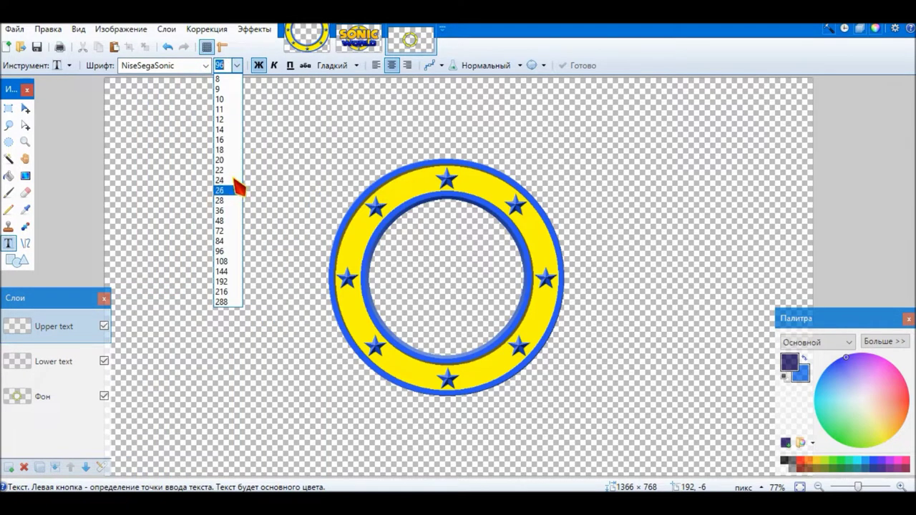
click(226, 63)
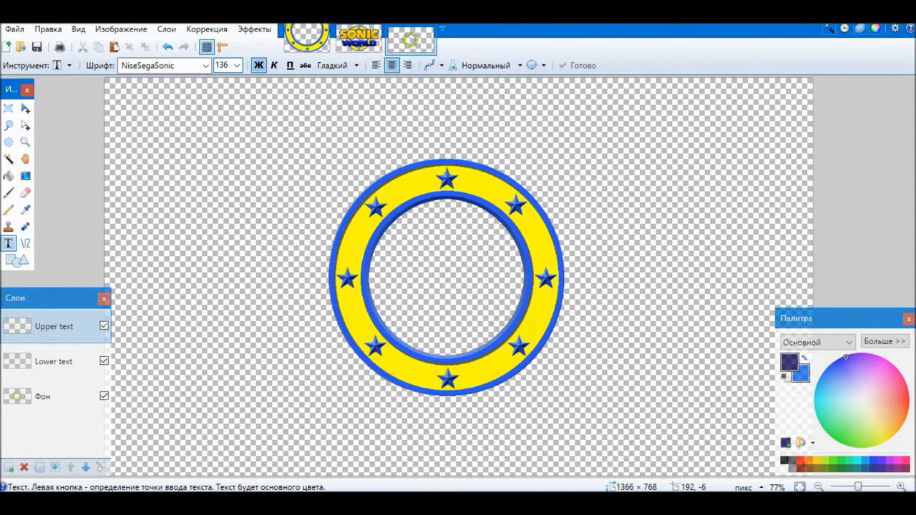
Write 'PLAZMER' across the ring centre and make it black.
click(446, 239)
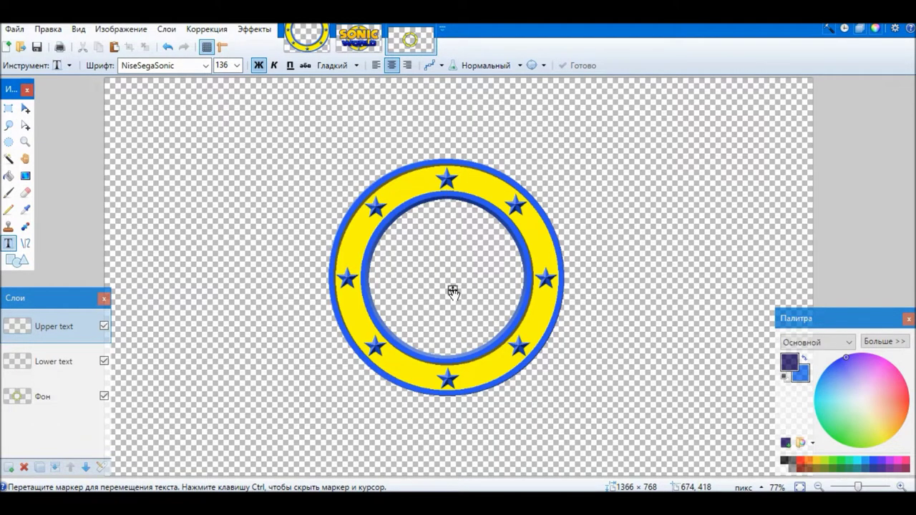
text(PLAZ)
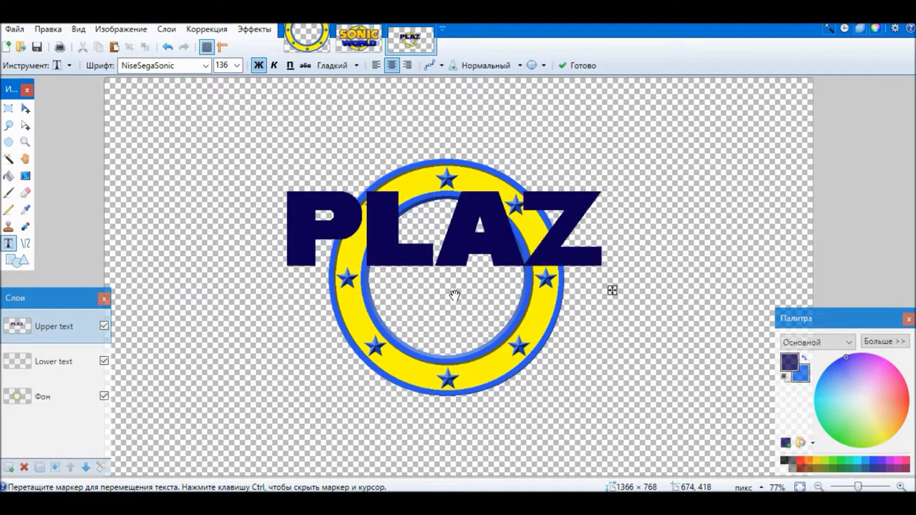
text(MER)
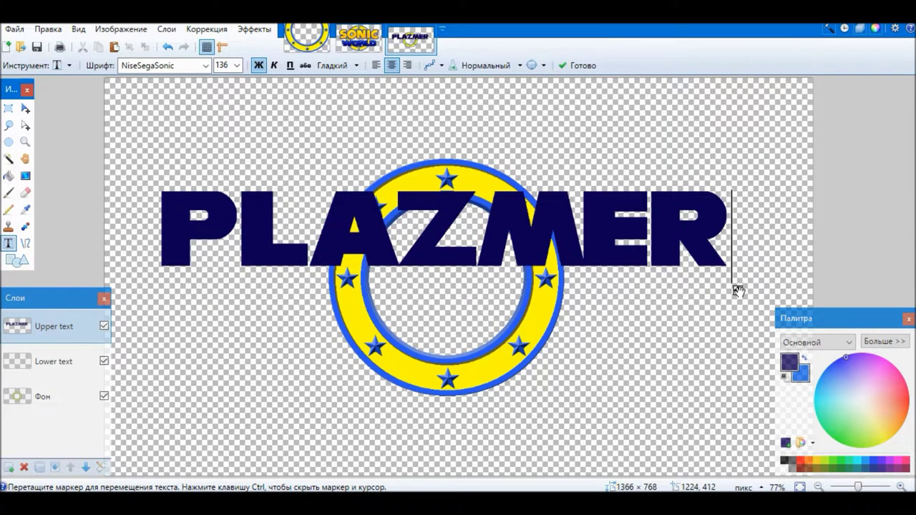
drag(738, 290, 762, 303)
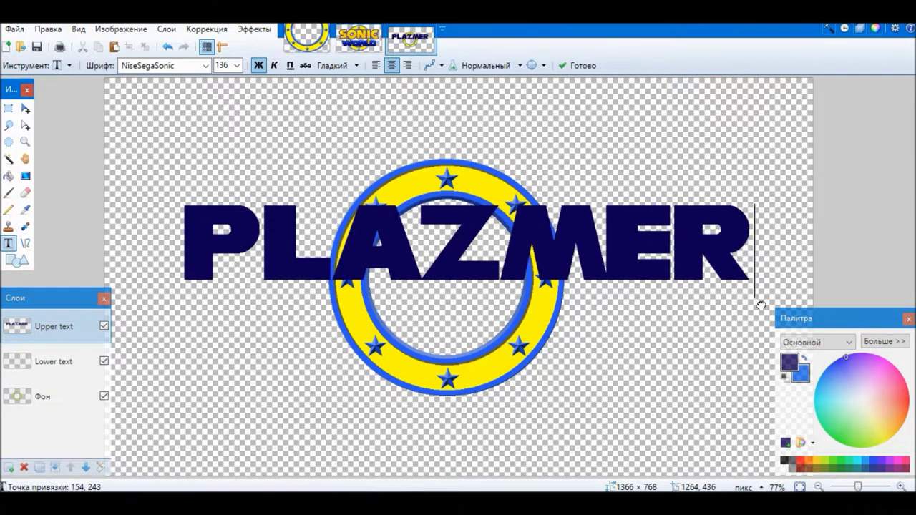
click(784, 461)
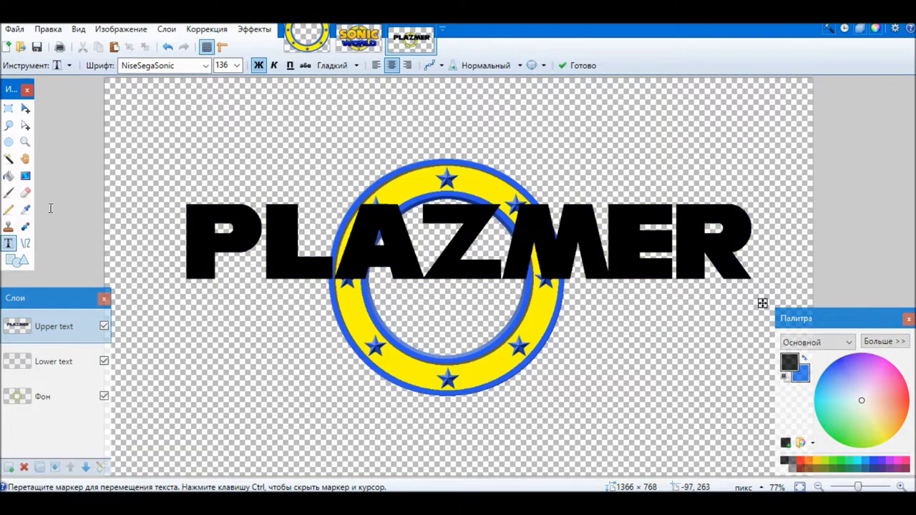
Magic-wand the PLAZMER letters and move them centred over the ring's upper part.
click(9, 158)
click(244, 231)
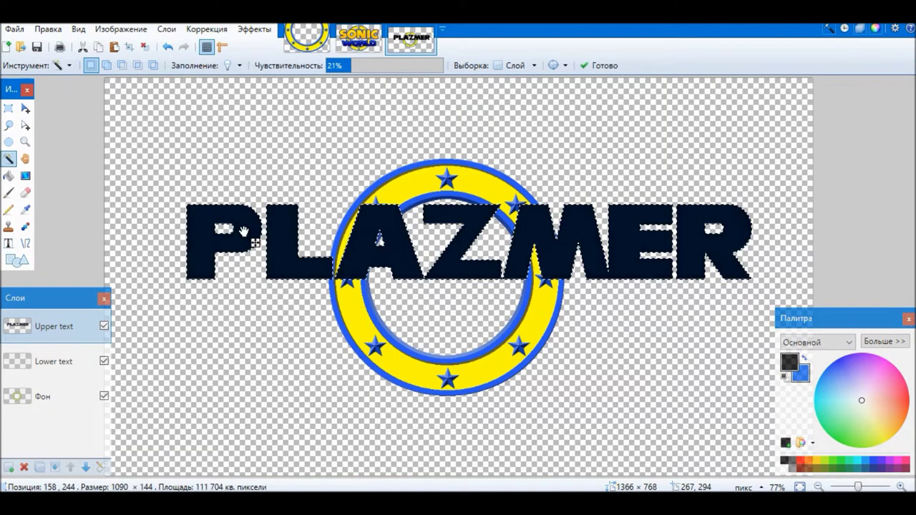
click(25, 108)
mouse_move(93, 204)
mouse_down()
mouse_move(206, 219)
mouse_move(196, 213)
mouse_up()
drag(565, 256, 562, 259)
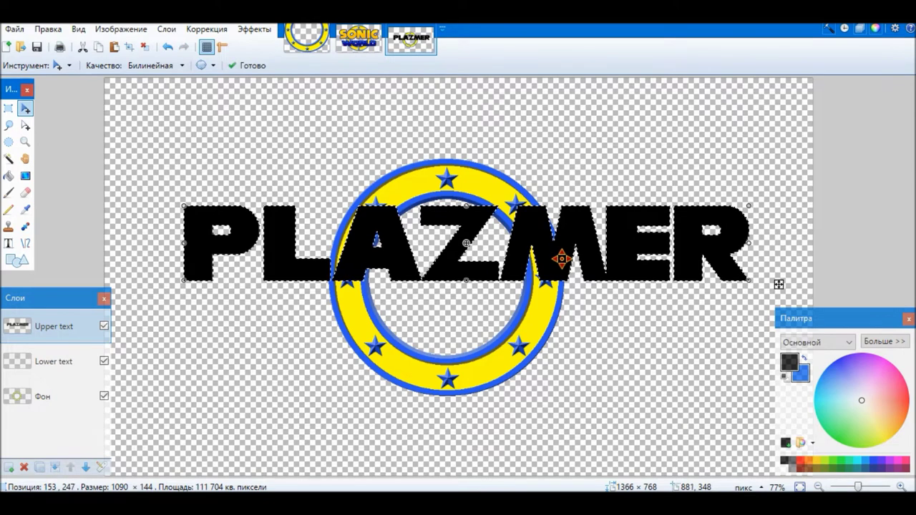
key(ctrl+d)
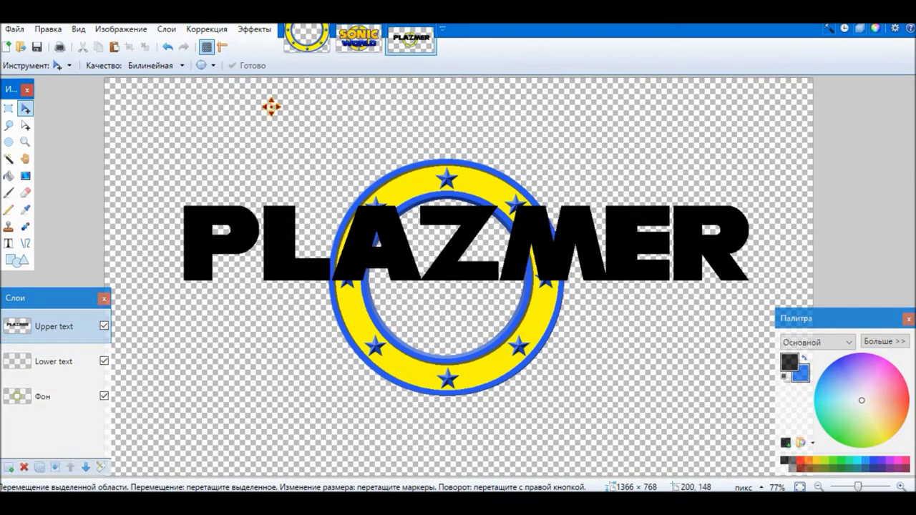
click(359, 52)
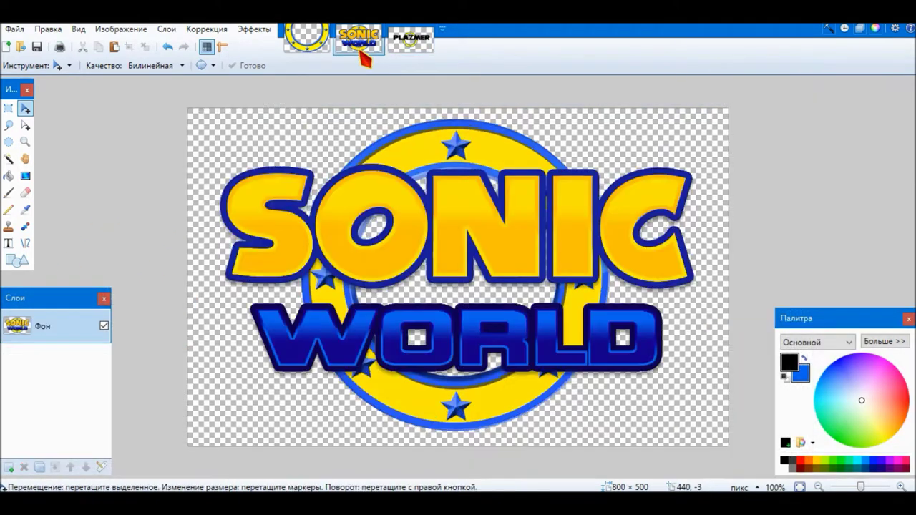
Sample light yellow as primary and orange as secondary colour from the SONIC lettering.
click(25, 208)
ctrl+scroll(565, 182, up, 2)
ctrl+scroll(429, 186, up, 5)
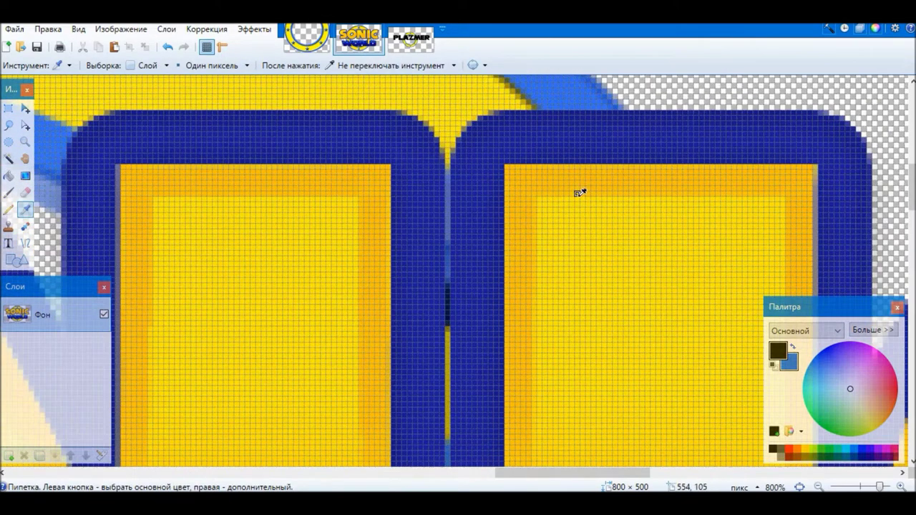
click(580, 193)
scroll(578, 196, down, 5)
scroll(581, 286, down, 3)
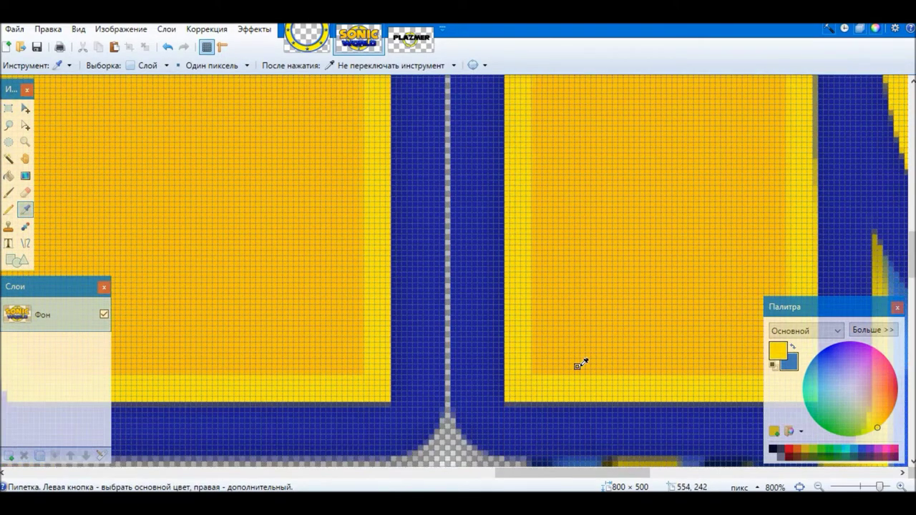
right_click(581, 367)
click(799, 487)
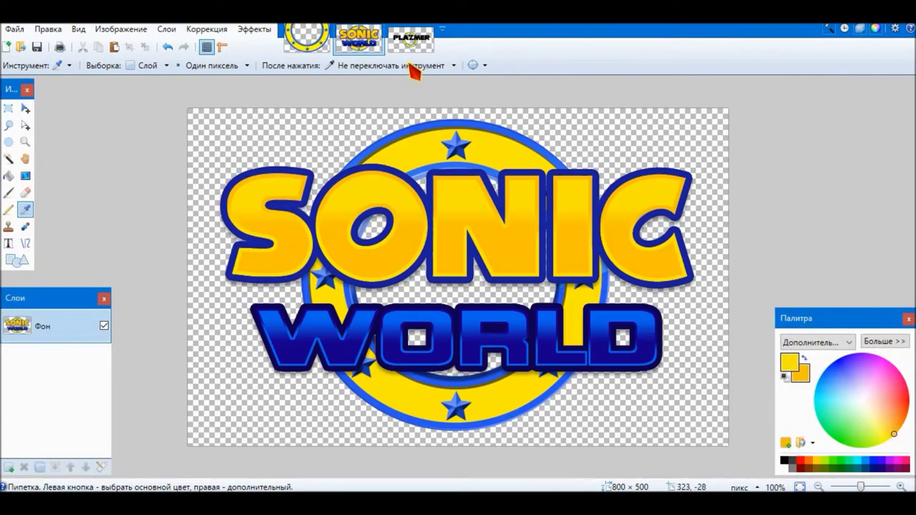
click(411, 40)
click(8, 158)
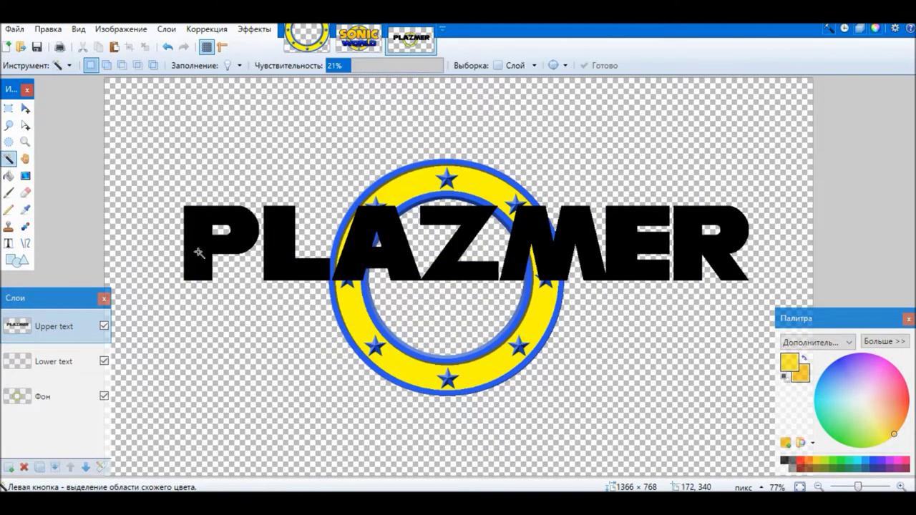
Fill the selected PLAZMER letters with a vertical yellow-to-orange gradient and deselect.
click(209, 263)
click(25, 175)
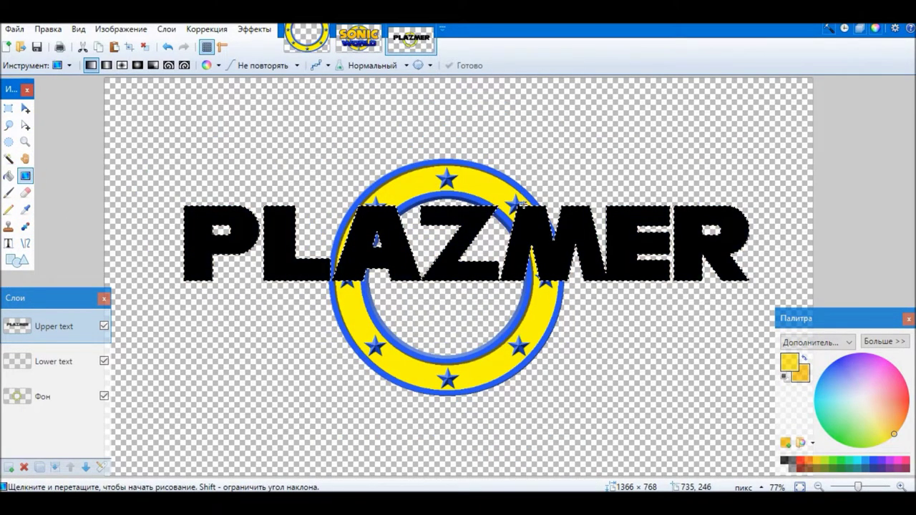
drag(577, 207, 577, 279)
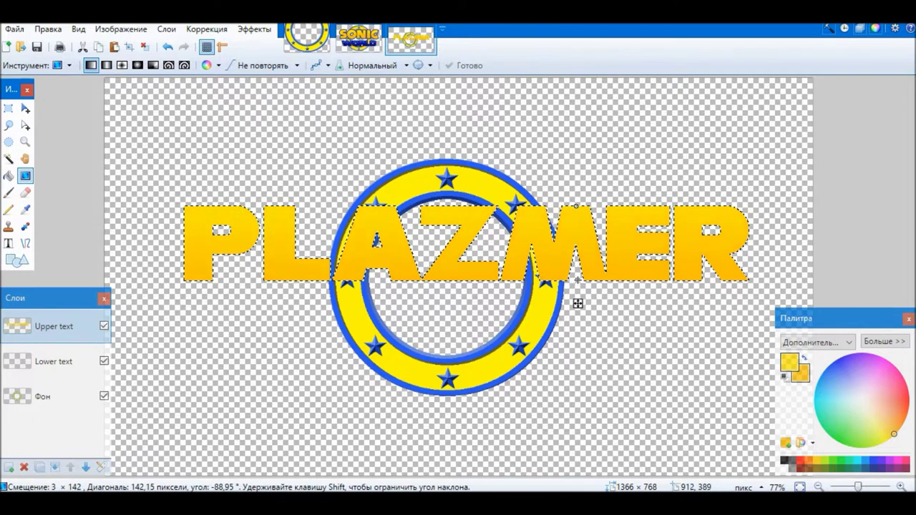
key(ctrl+d)
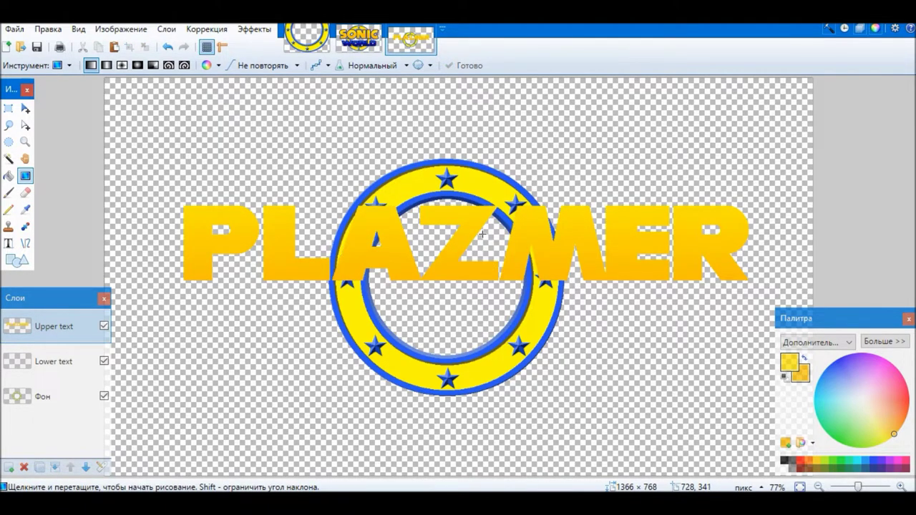
key(s)
click(254, 28)
mouse_move(266, 67)
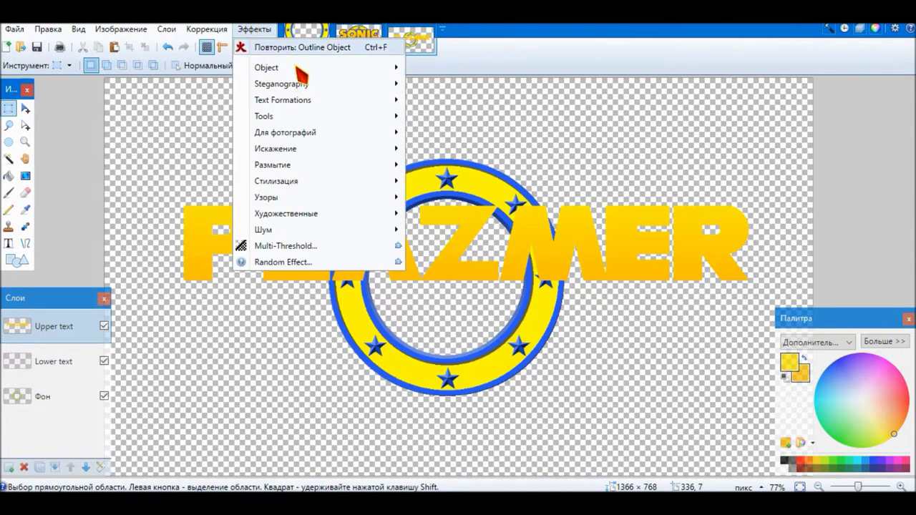
Apply Outline Object with width 6 in black to the PLAZMER text.
click(442, 84)
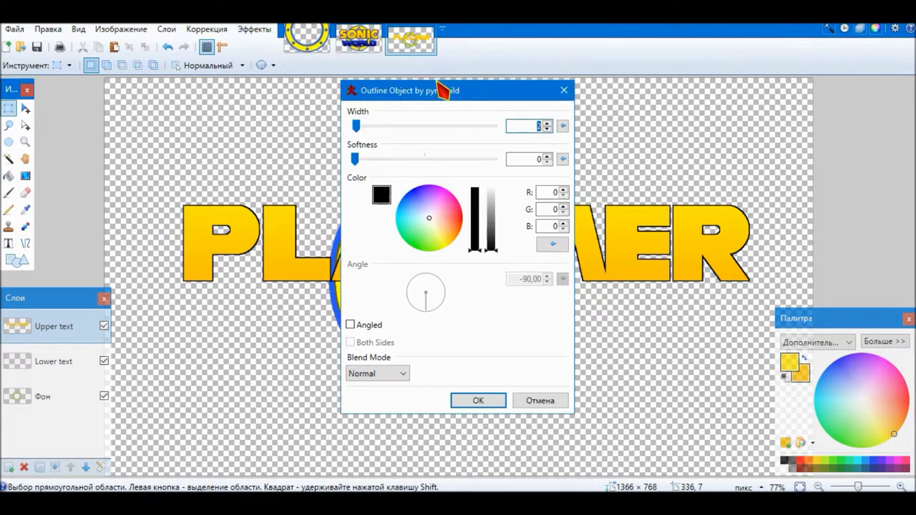
click(491, 402)
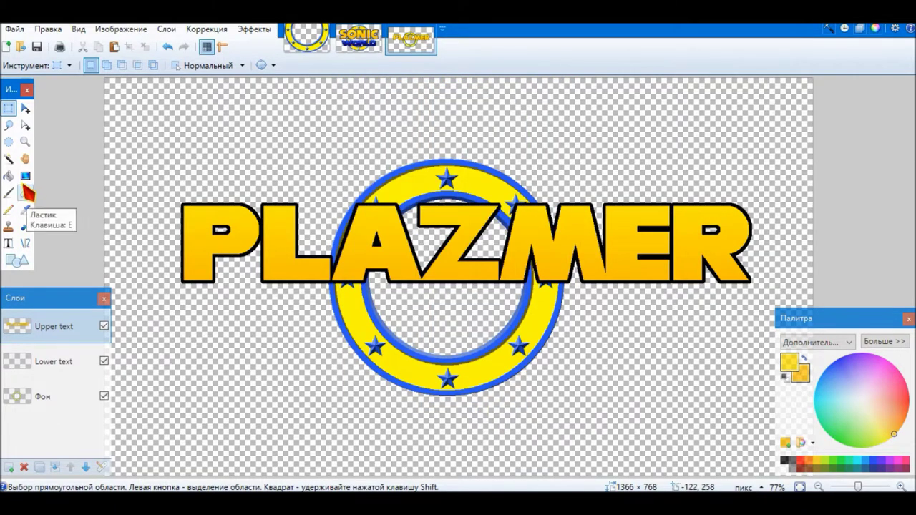
click(25, 209)
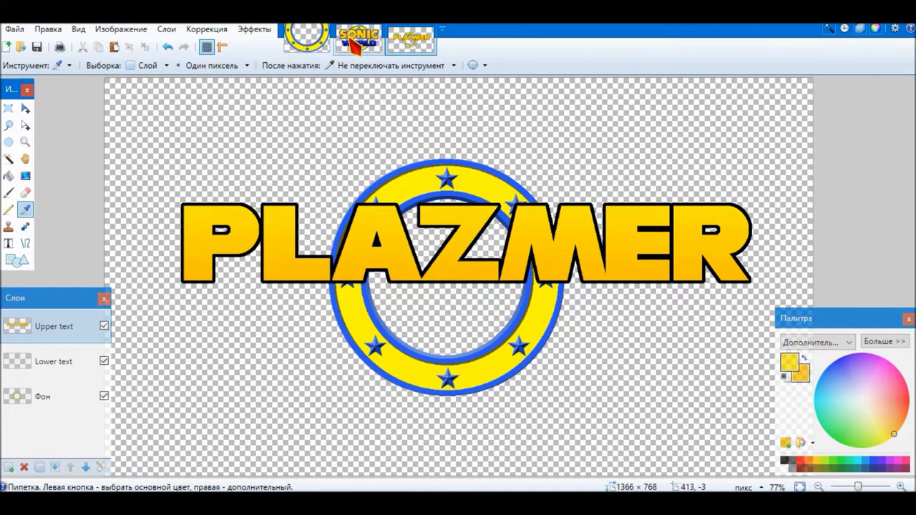
Sample a light and a darker yellow from the SONIC WORLD logo as the two colours.
click(358, 40)
scroll(419, 183, up, 3)
scroll(418, 183, up, 5)
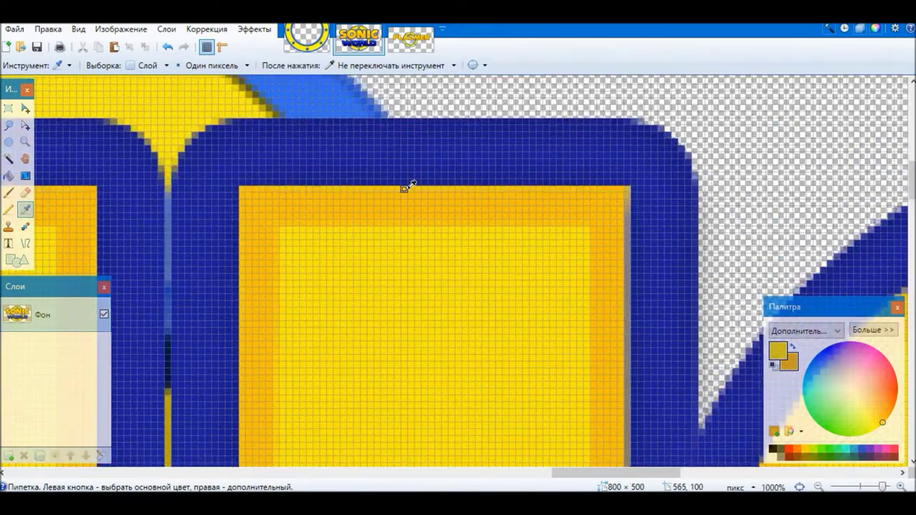
click(412, 184)
scroll(408, 186, down, 3)
scroll(407, 193, down, 3)
scroll(406, 196, down, 3)
right_click(392, 213)
click(799, 487)
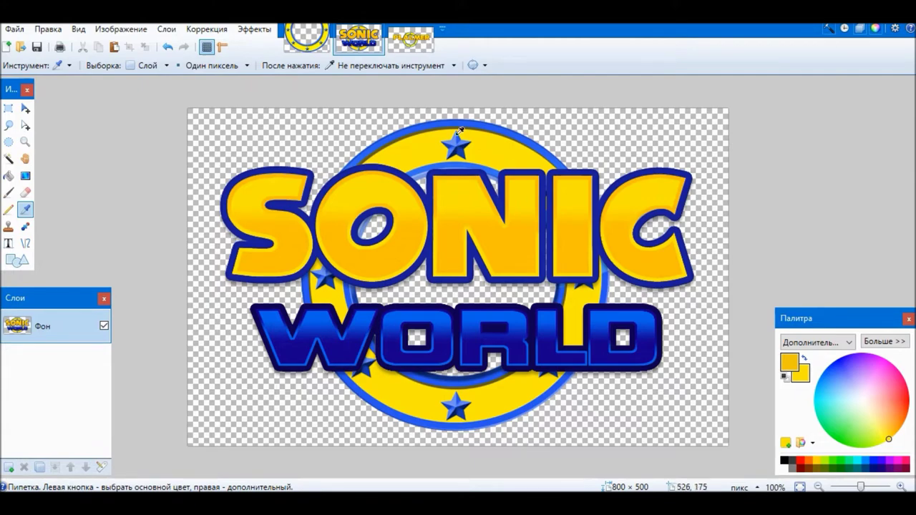
click(410, 39)
Fill the outlined PLAZMER letters with the sampled yellow gradient.
click(8, 159)
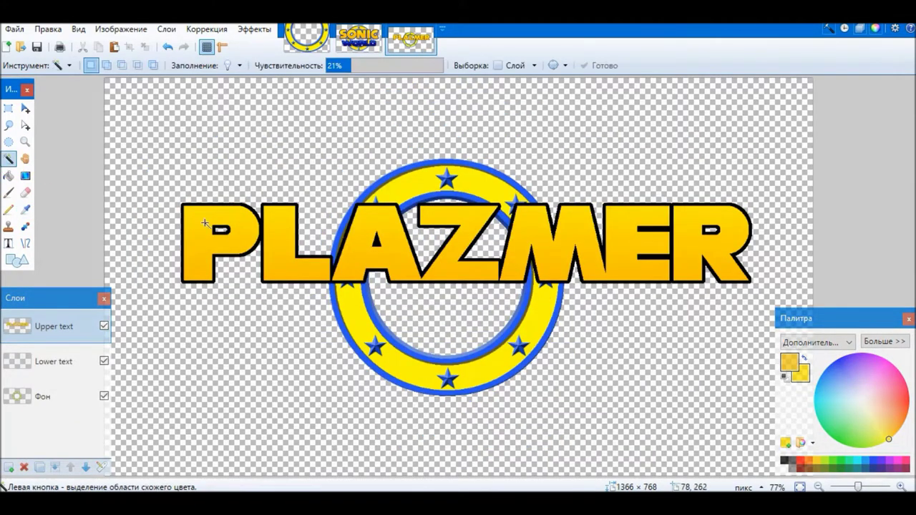
scroll(205, 224, up, 2)
scroll(265, 232, up, 1)
click(250, 245)
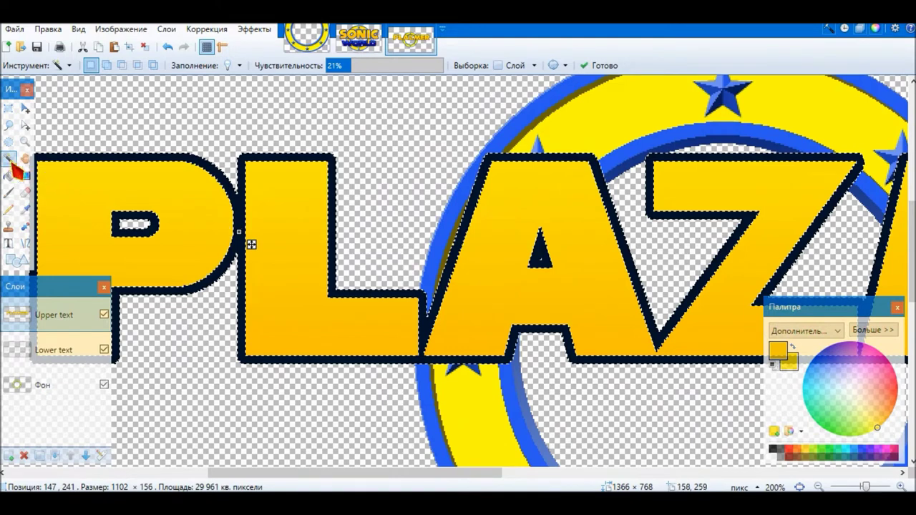
key(g)
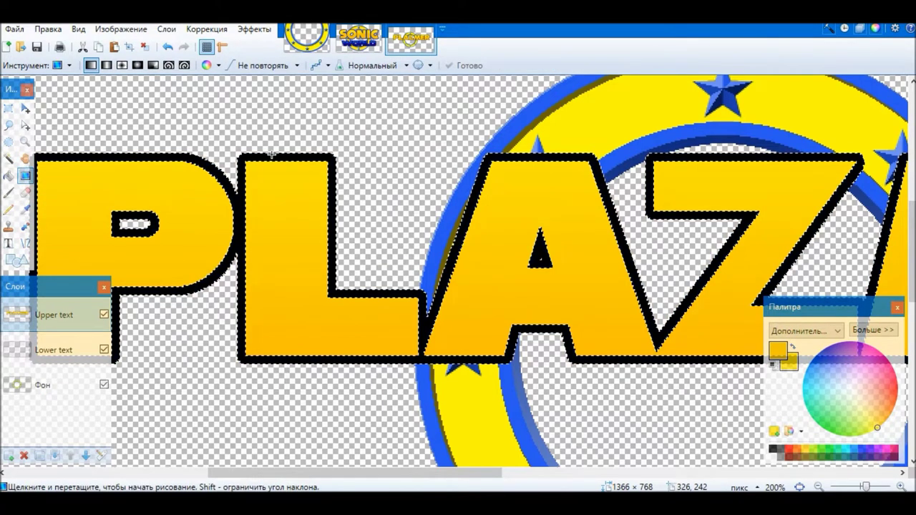
drag(272, 154, 280, 365)
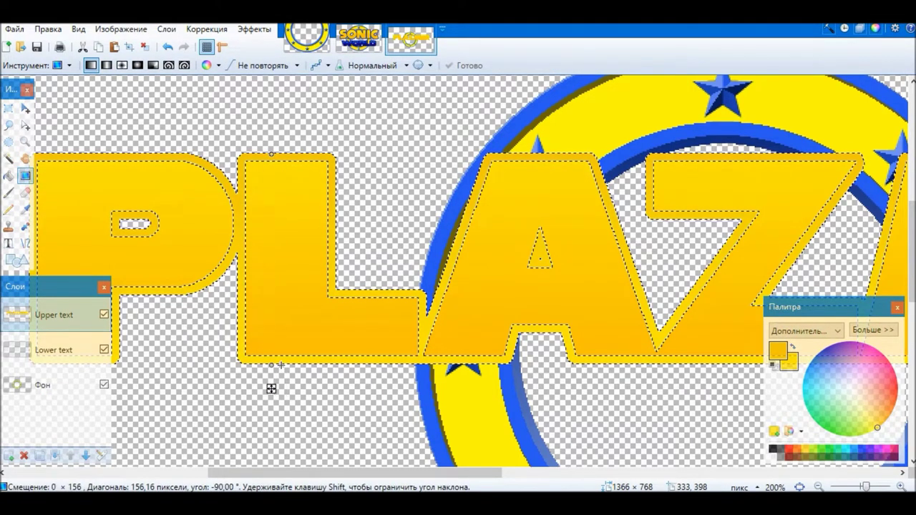
drag(280, 365, 280, 365)
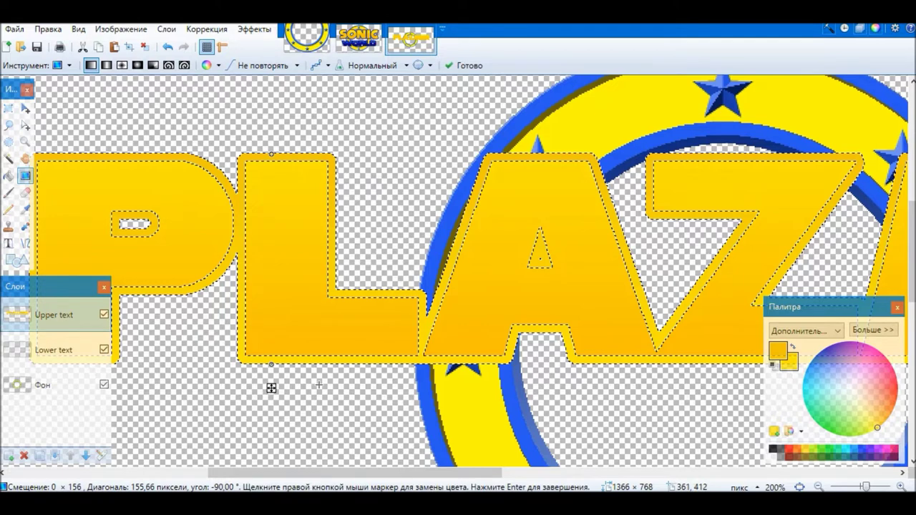
key(ctrl+d)
click(800, 486)
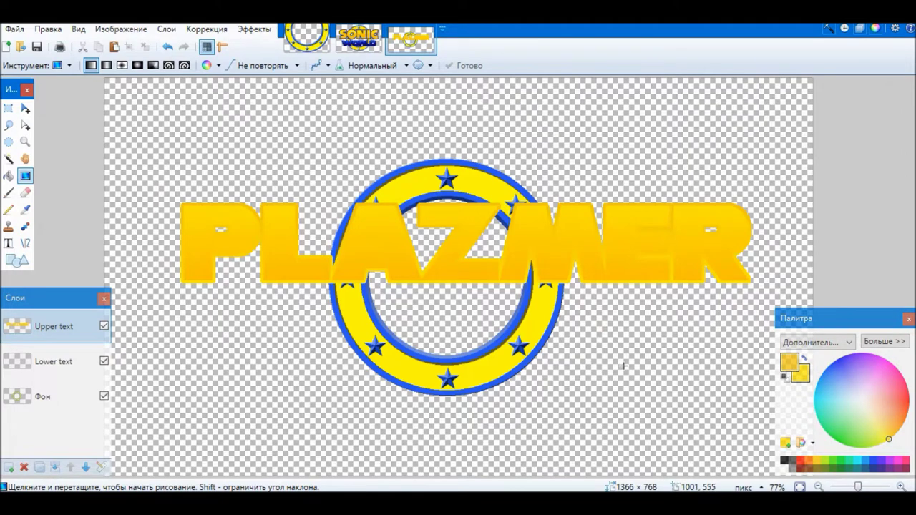
Add a fresh 1-pixel black Outline Object edge around PLAZMER.
key(s)
click(254, 29)
mouse_move(266, 68)
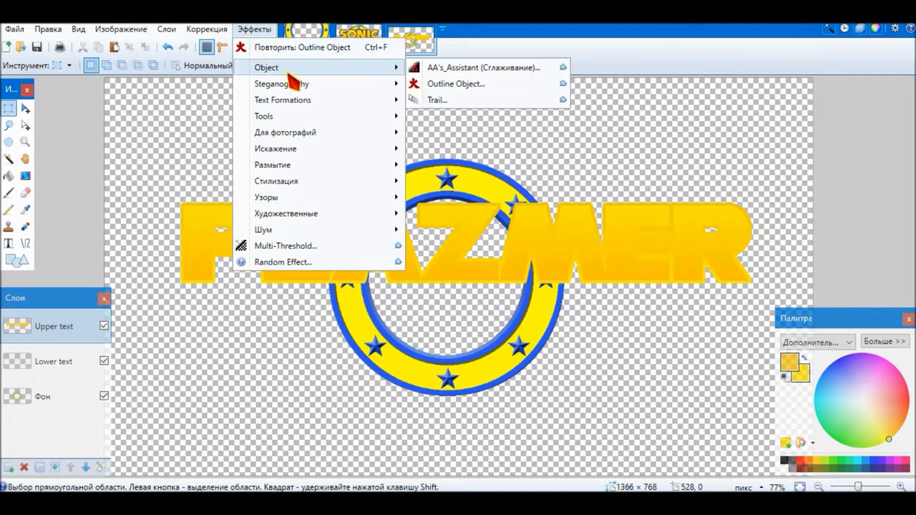
click(447, 84)
text(10)
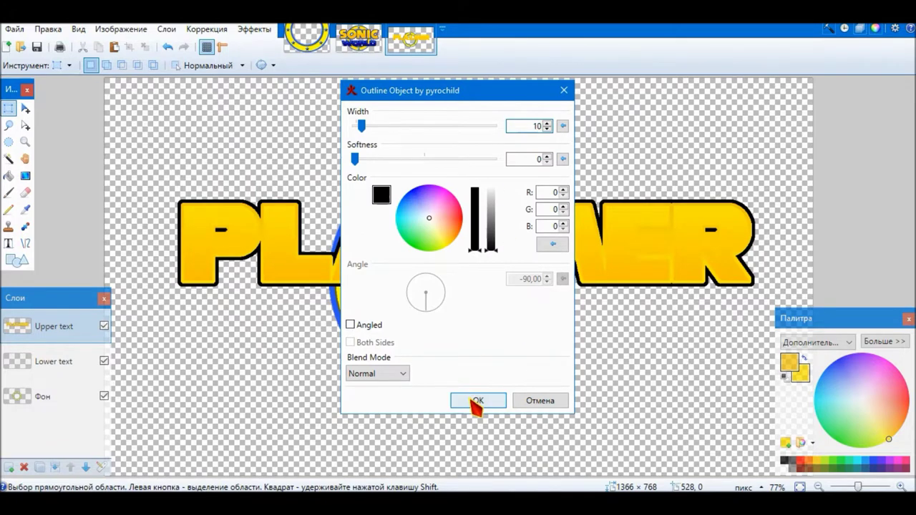
click(475, 401)
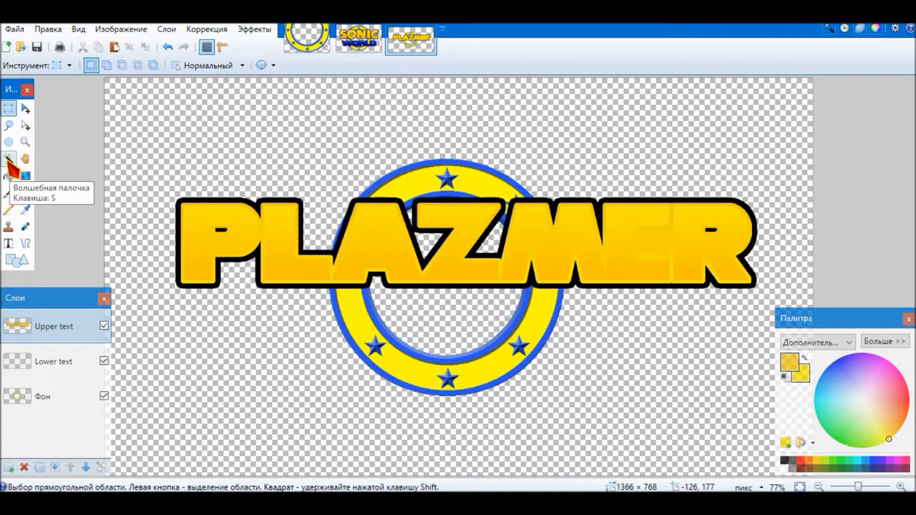
Sample the dark blue from the SONIC logo's outline.
click(9, 158)
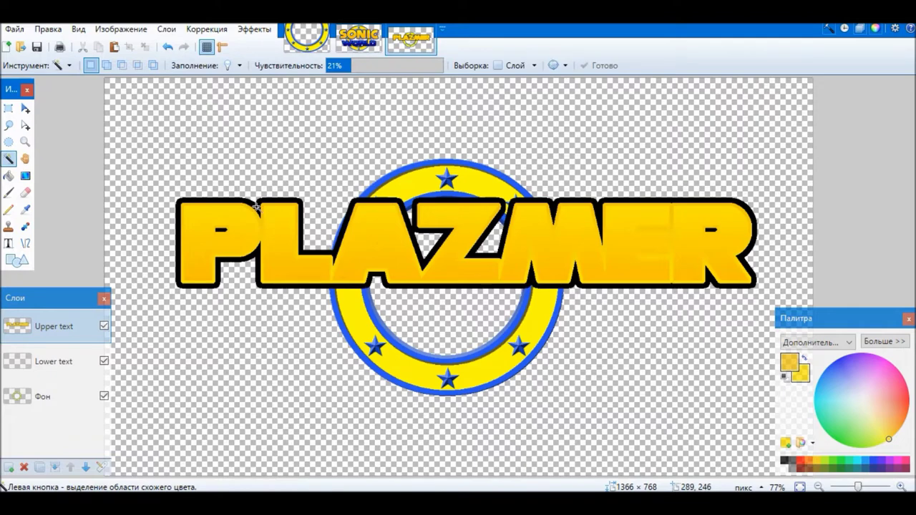
click(359, 41)
click(25, 209)
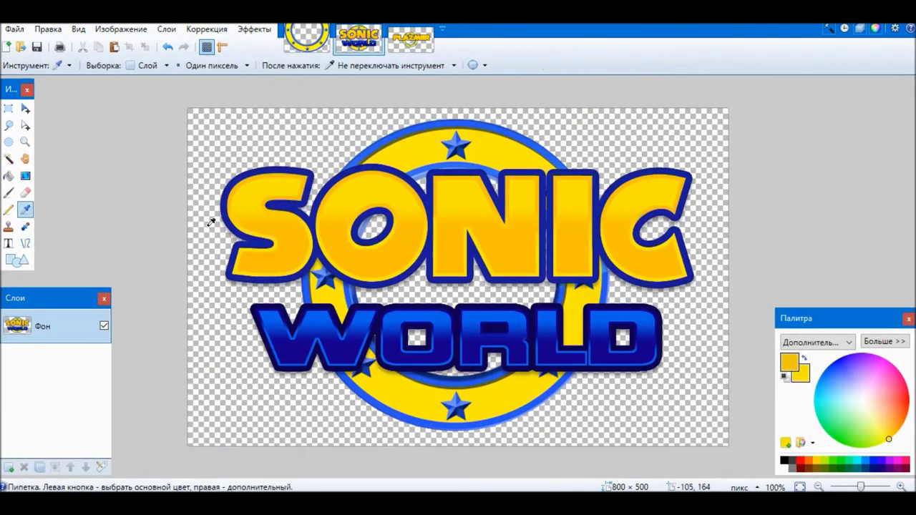
click(316, 209)
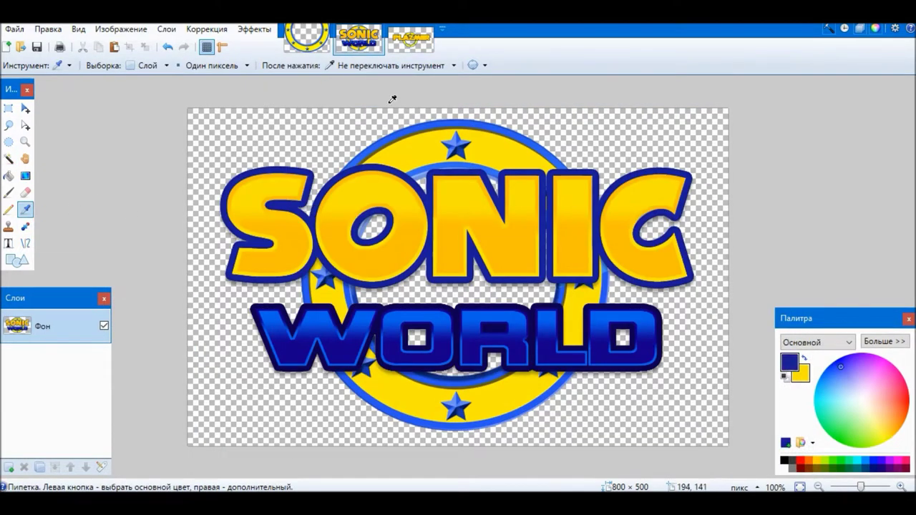
click(411, 41)
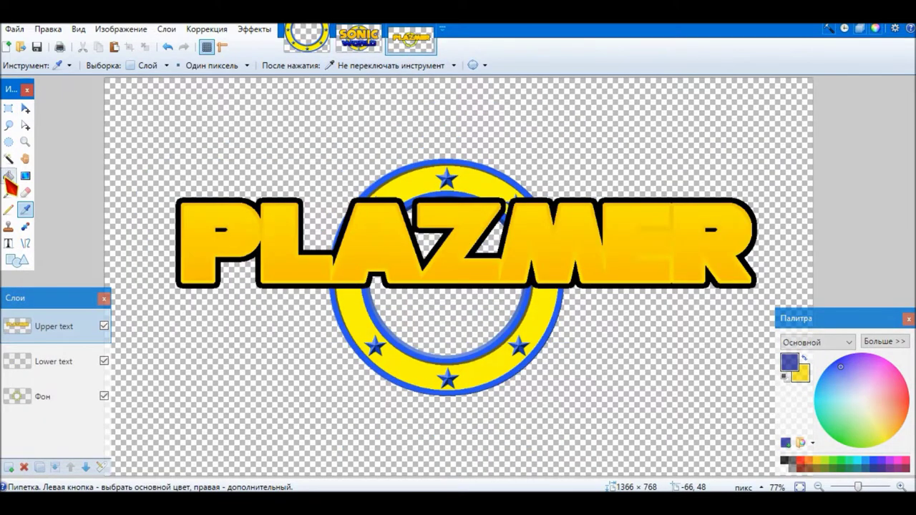
Fill PLAZMER's thin black outline with the dark blue and deselect.
click(8, 159)
click(284, 199)
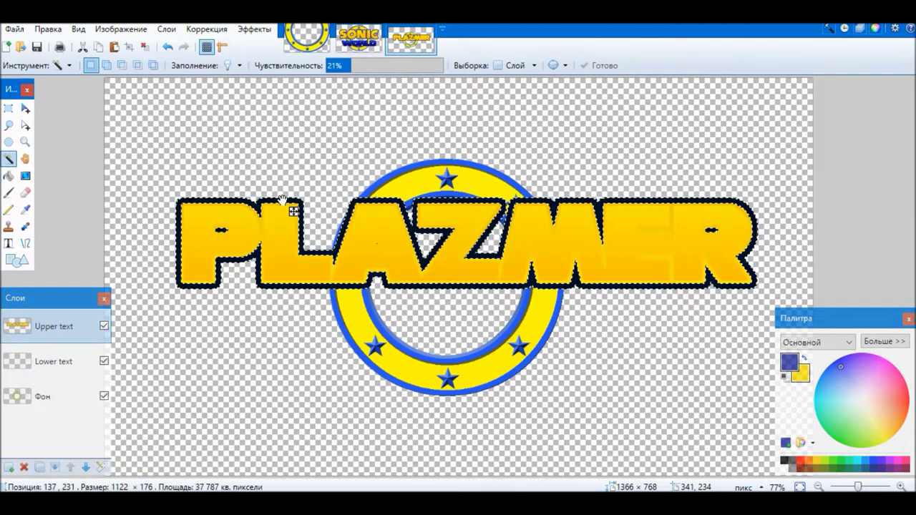
key(BackSpace)
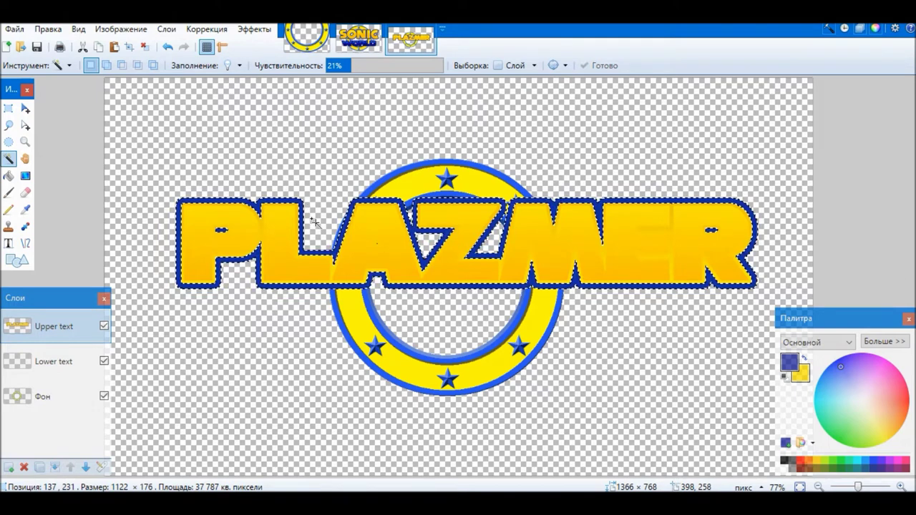
key(ctrl+d)
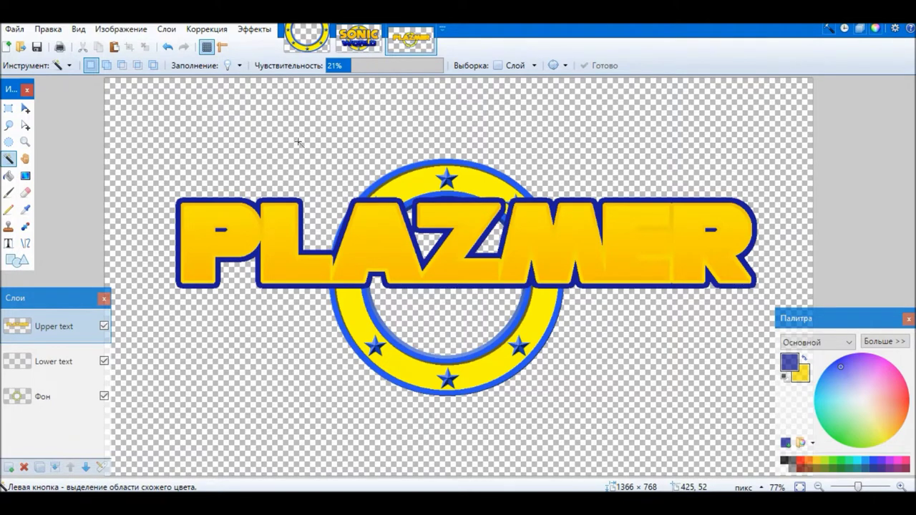
click(65, 369)
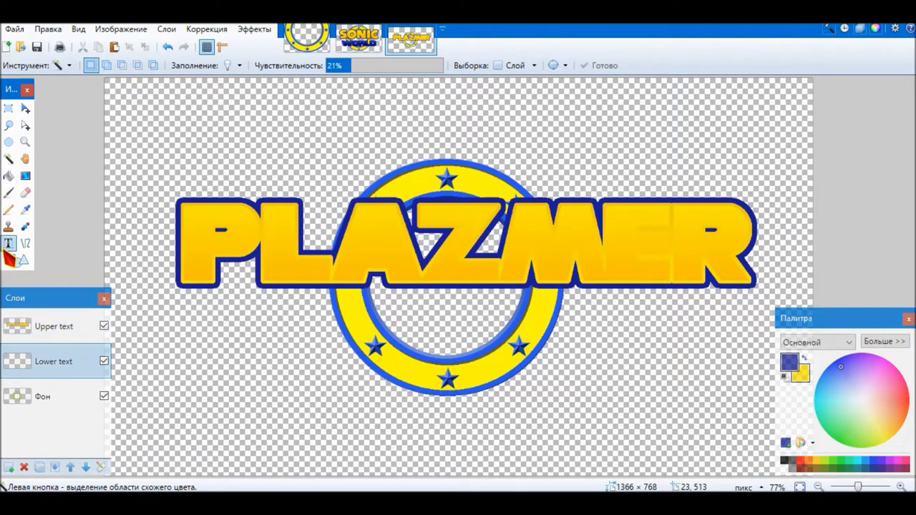
Set the Text tool to the Maximus font at size 96.
click(8, 244)
click(205, 65)
scroll(202, 187, up, 2)
scroll(201, 192, up, 2)
scroll(193, 183, up, 2)
scroll(182, 171, up, 2)
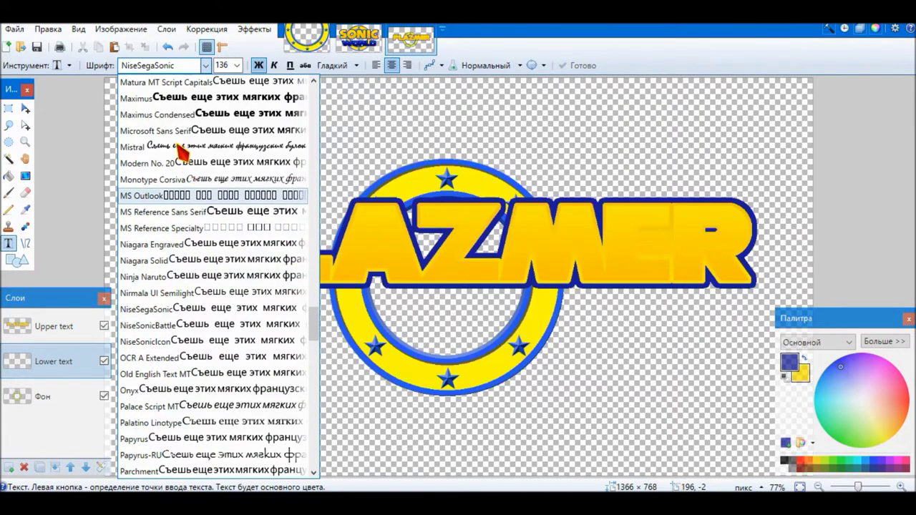
click(139, 94)
click(237, 65)
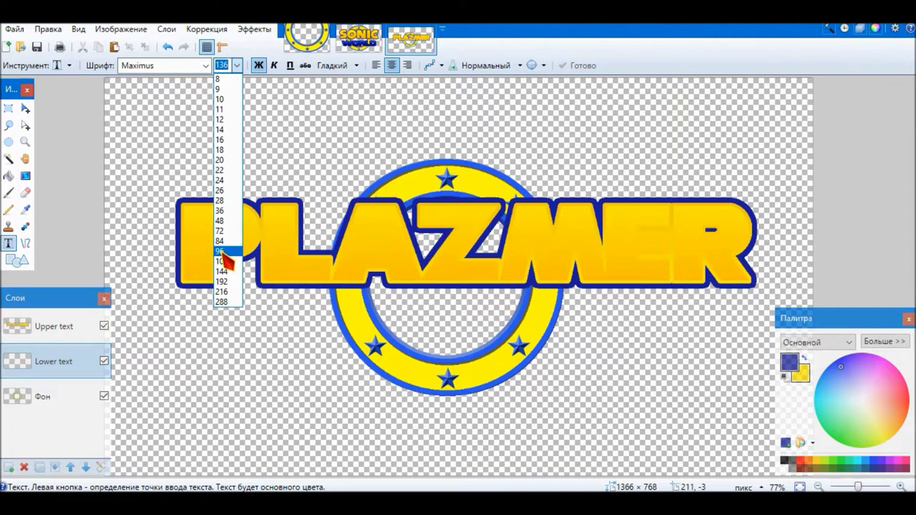
click(222, 251)
Type WORLD inside the ring beneath PLAZMER and colour it black.
click(444, 307)
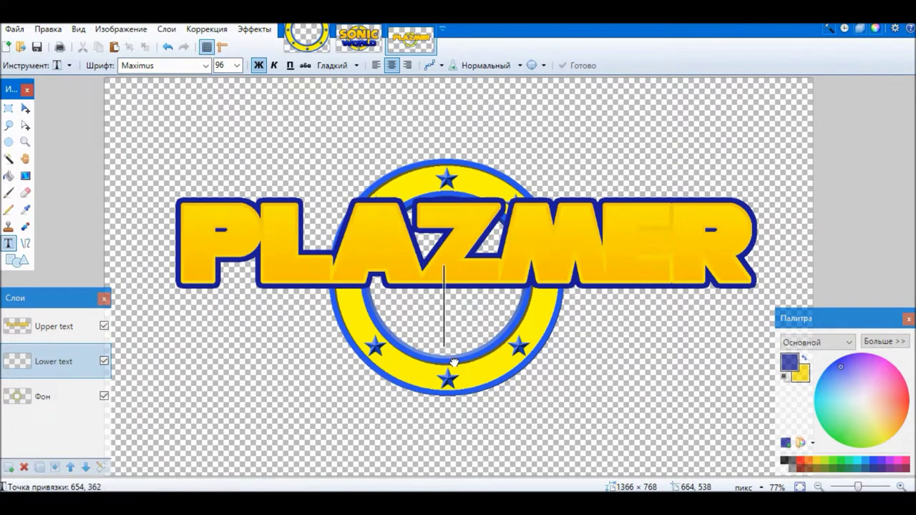
text(W)
key(BackSpace)
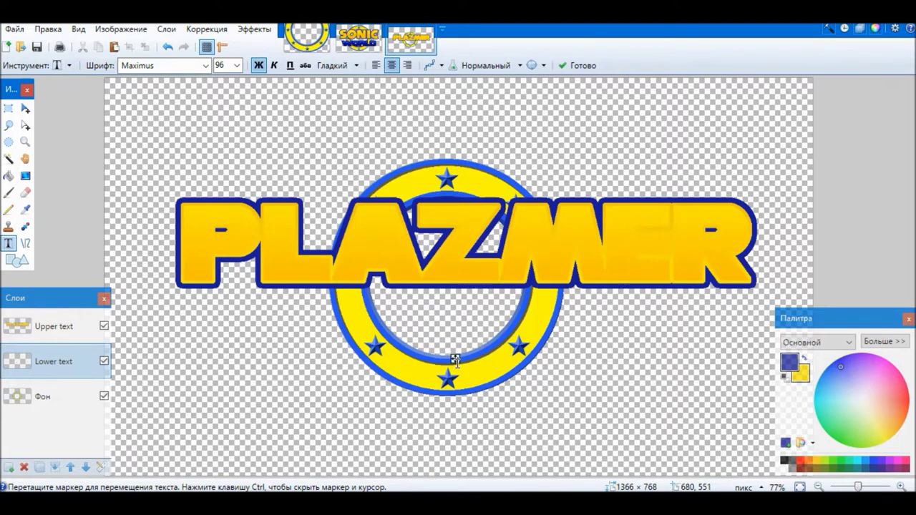
text(WORLD)
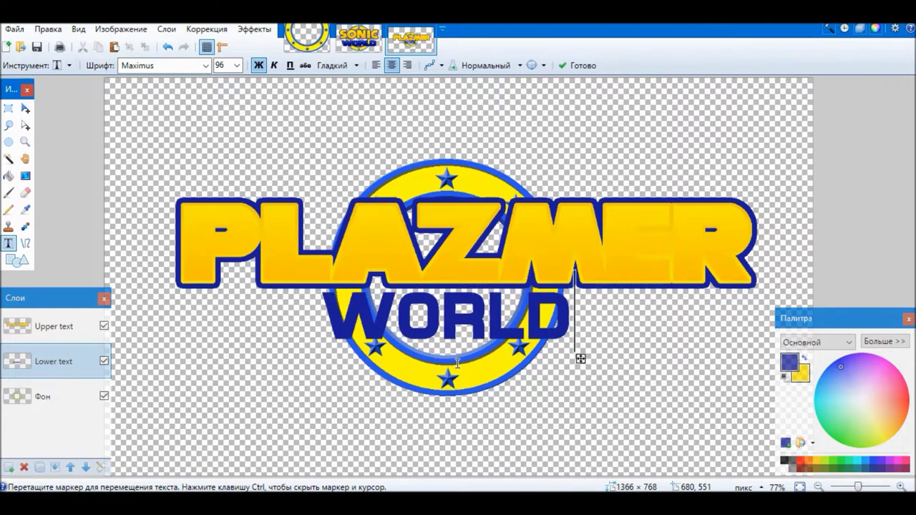
click(784, 460)
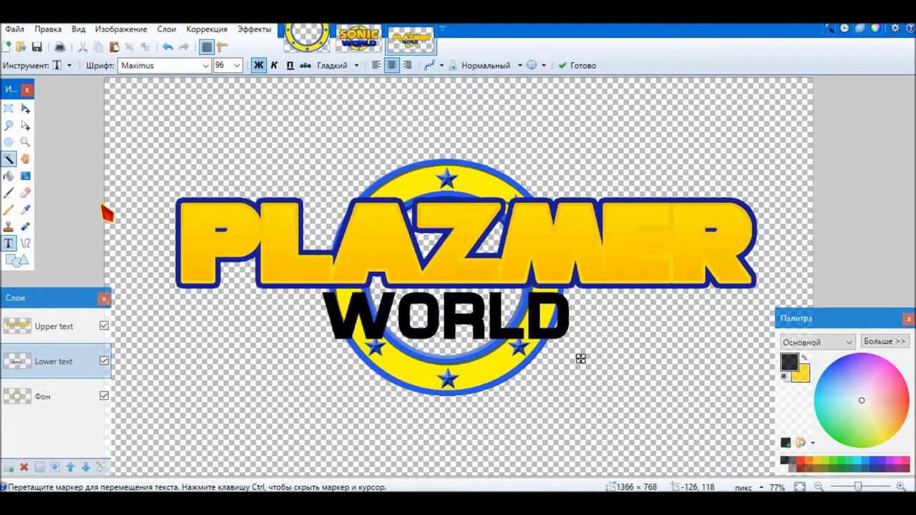
click(9, 159)
scroll(361, 337, up, 3)
scroll(361, 336, up, 1)
Magic-wand the WORLD letters and stretch them wider to the left and right.
click(382, 319)
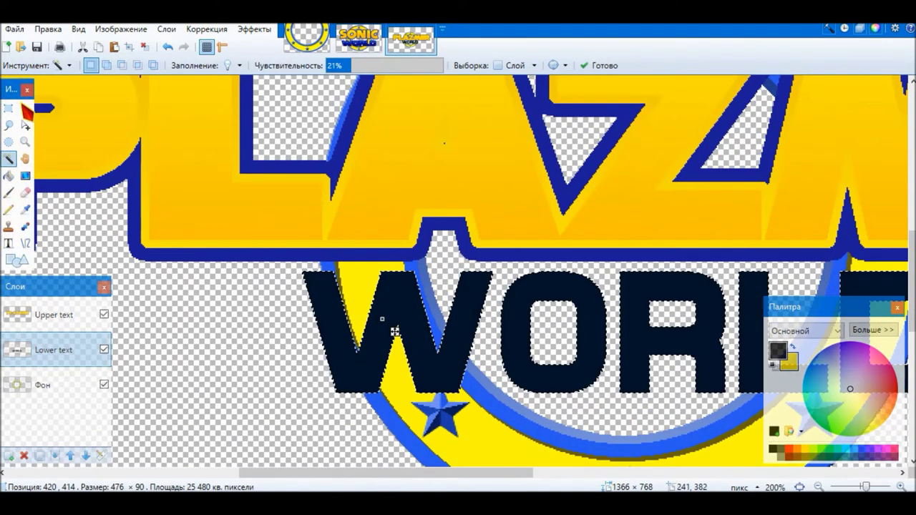
click(25, 108)
scroll(241, 315, down, 2)
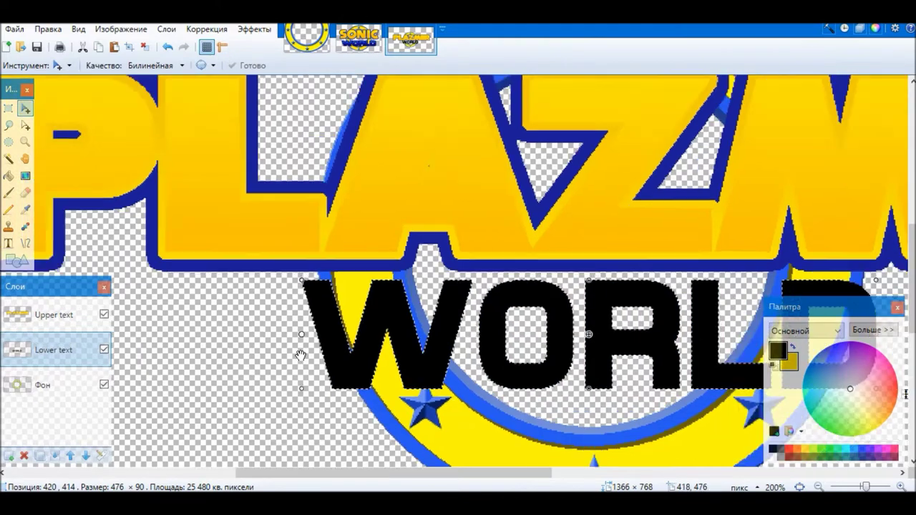
scroll(236, 329, down, 1)
drag(232, 343, 186, 345)
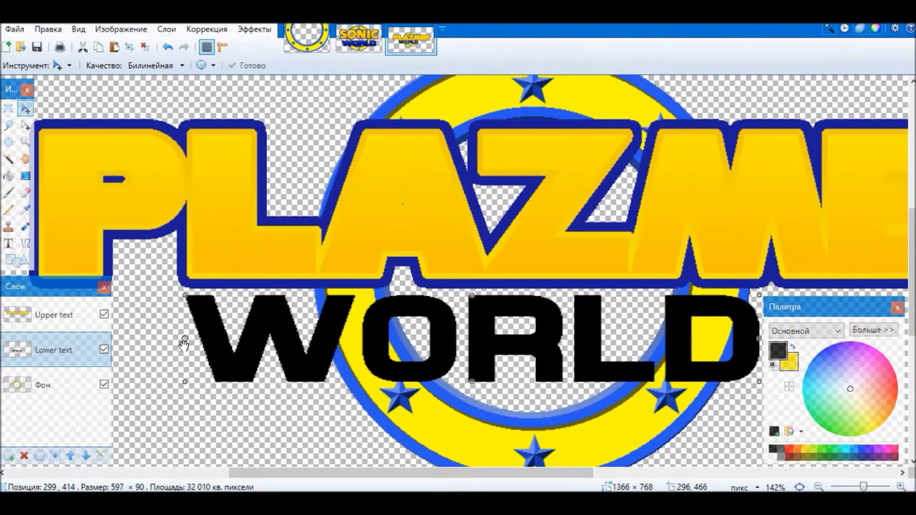
scroll(383, 386, right, 5)
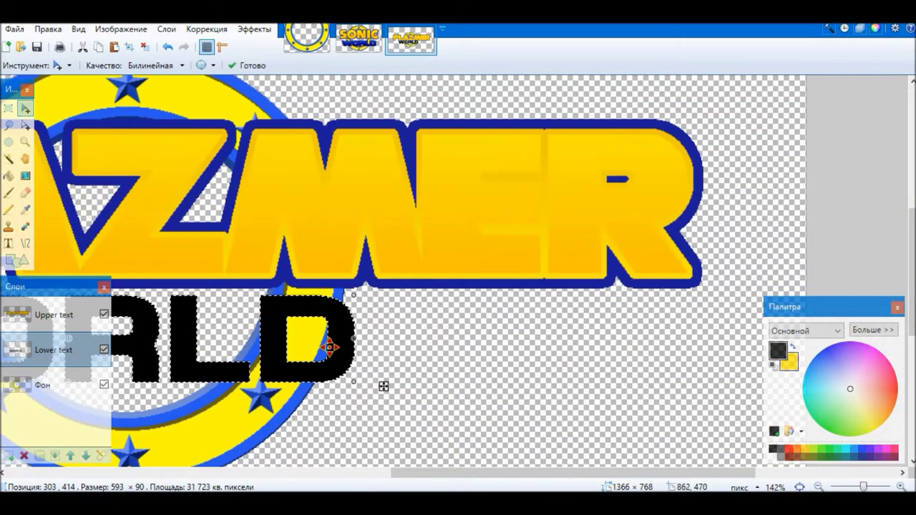
drag(353, 341, 543, 341)
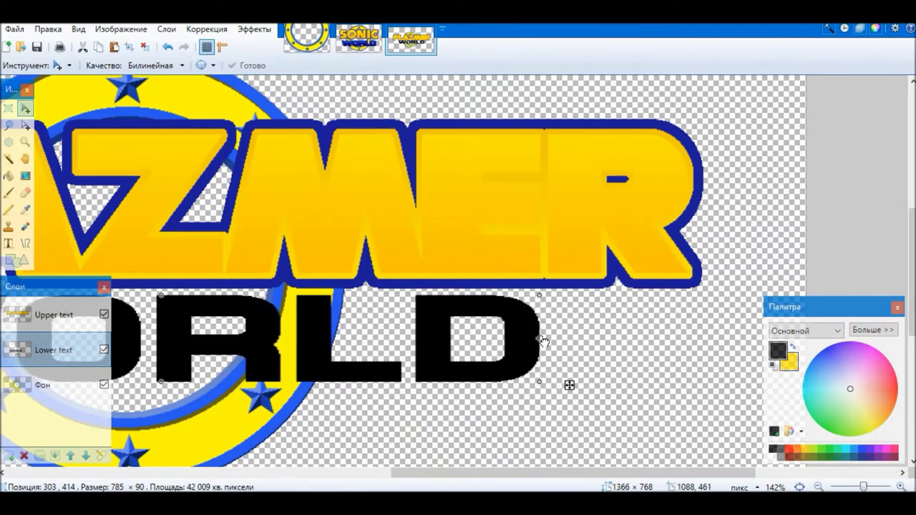
Nudge the stretched WORLD slightly downward.
scroll(544, 341, down, 4)
scroll(254, 377, up, 3)
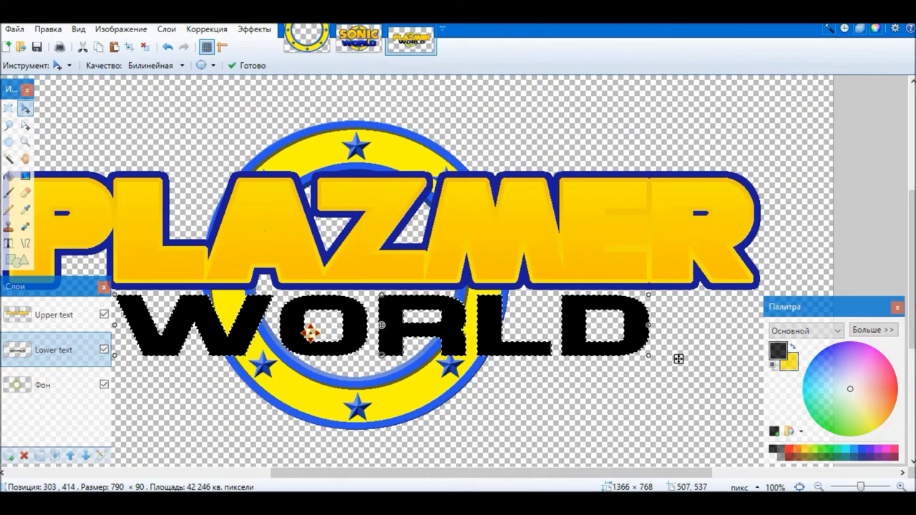
drag(679, 367, 680, 369)
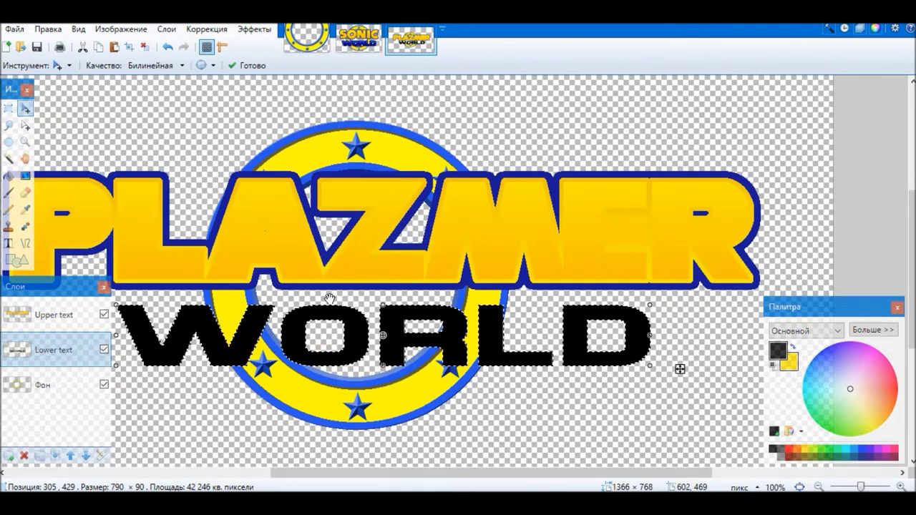
scroll(252, 338, up, 1)
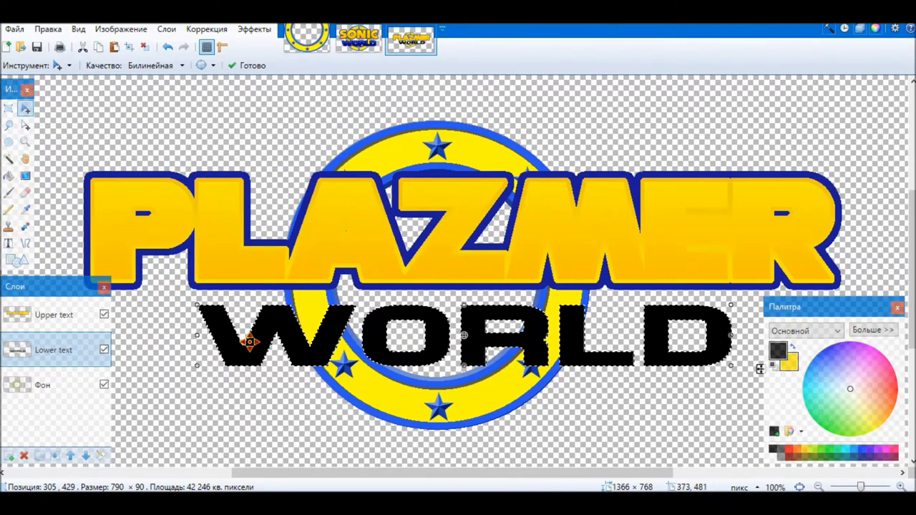
scroll(284, 339, up, 2)
scroll(285, 340, down, 1)
scroll(285, 340, down, 1)
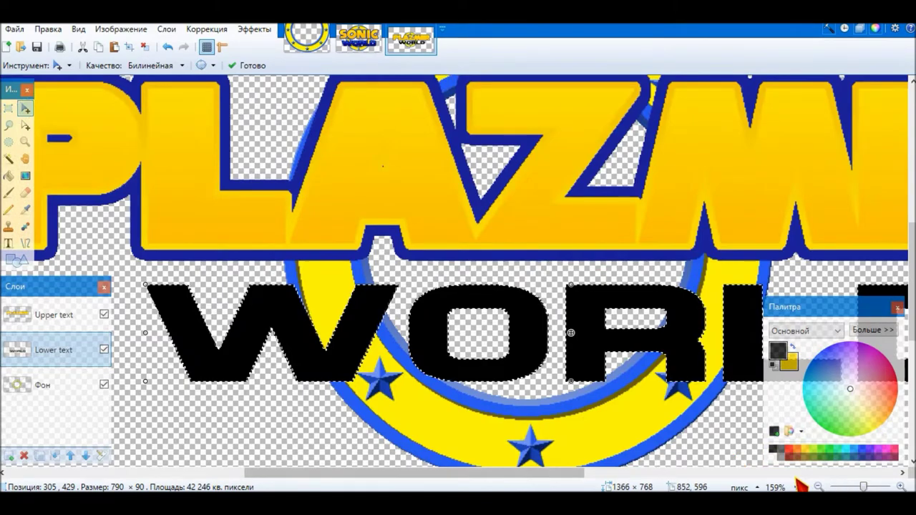
scroll(702, 350, down, 2)
Sample bright blue as primary and dark navy as secondary from the SONIC WORLD logo.
click(358, 41)
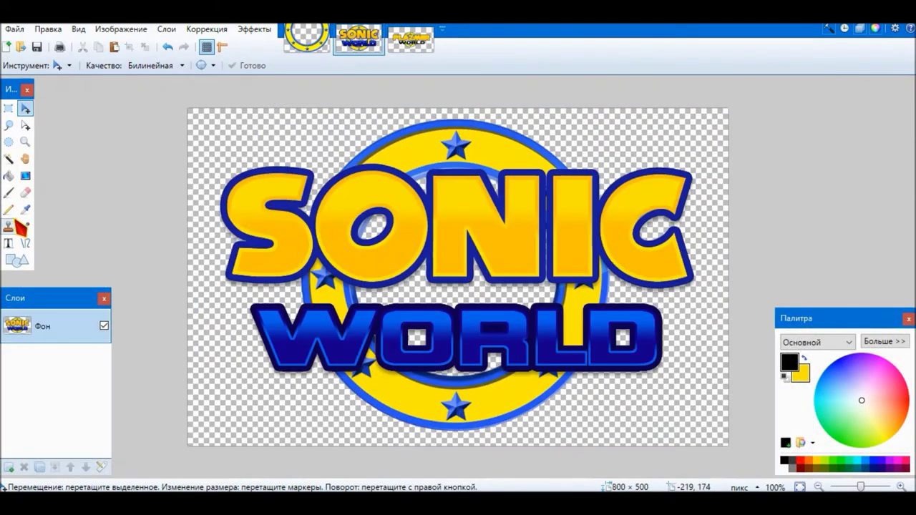
click(26, 209)
click(426, 309)
scroll(340, 304, up, 3)
scroll(516, 308, up, 5)
click(496, 288)
scroll(496, 286, down, 5)
right_click(494, 295)
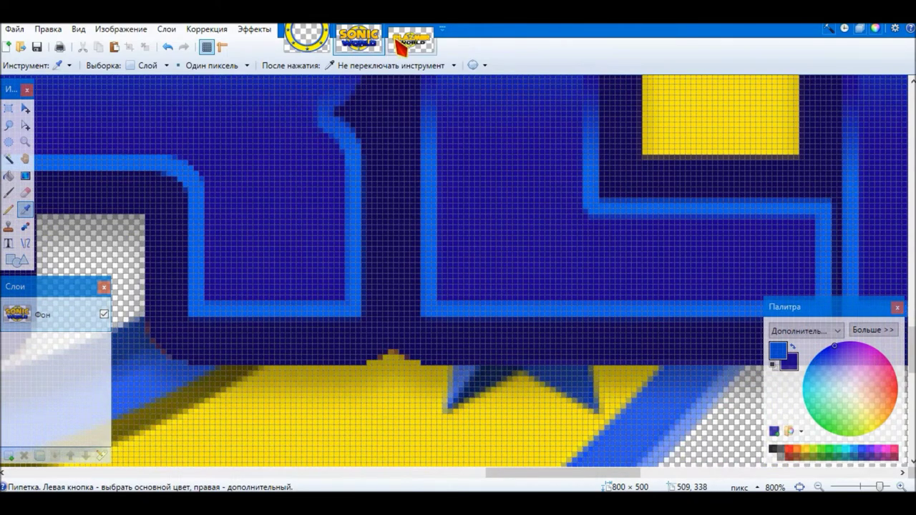
click(410, 41)
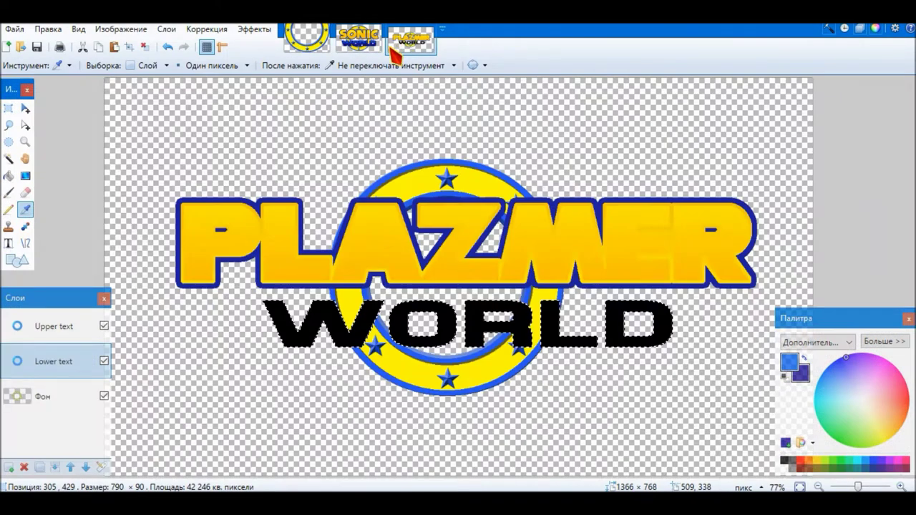
Narrow WORLD from both sides to about 670 × 90 pixels.
click(25, 108)
ctrl+scroll(302, 352, up, 3)
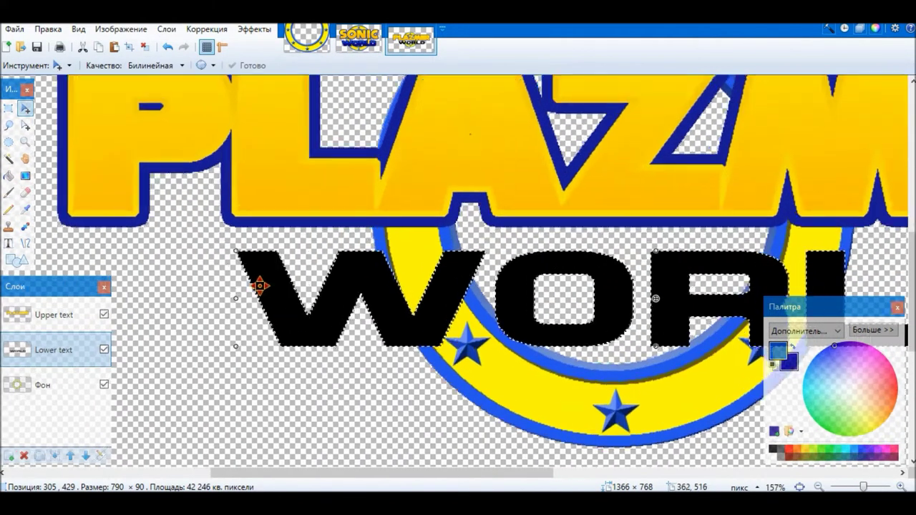
drag(233, 299, 267, 309)
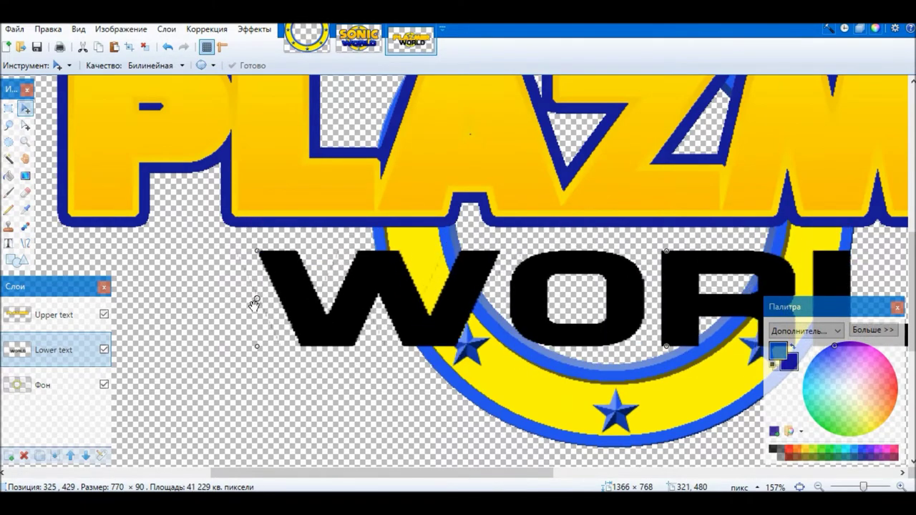
drag(266, 310, 286, 307)
ctrl+scroll(287, 307, down, 3)
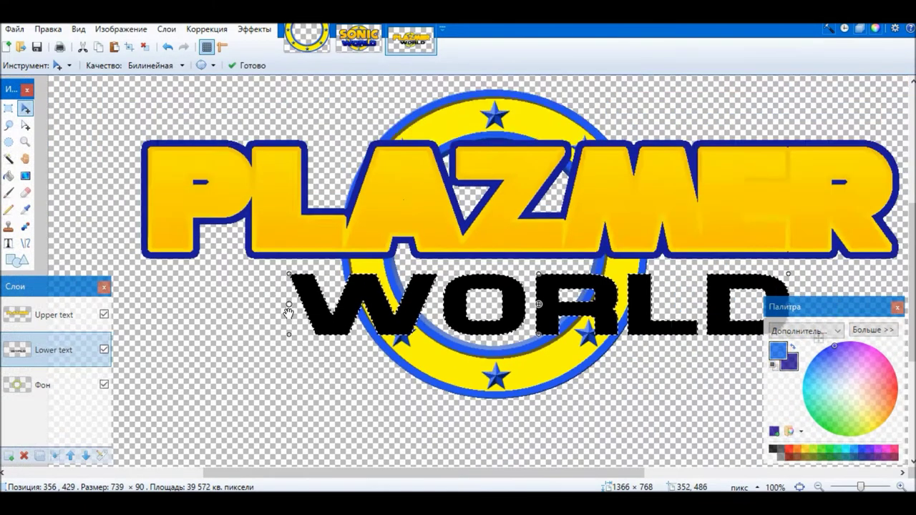
scroll(730, 274, up, 3)
drag(672, 328, 598, 327)
scroll(598, 327, down, 3)
scroll(430, 343, up, 1)
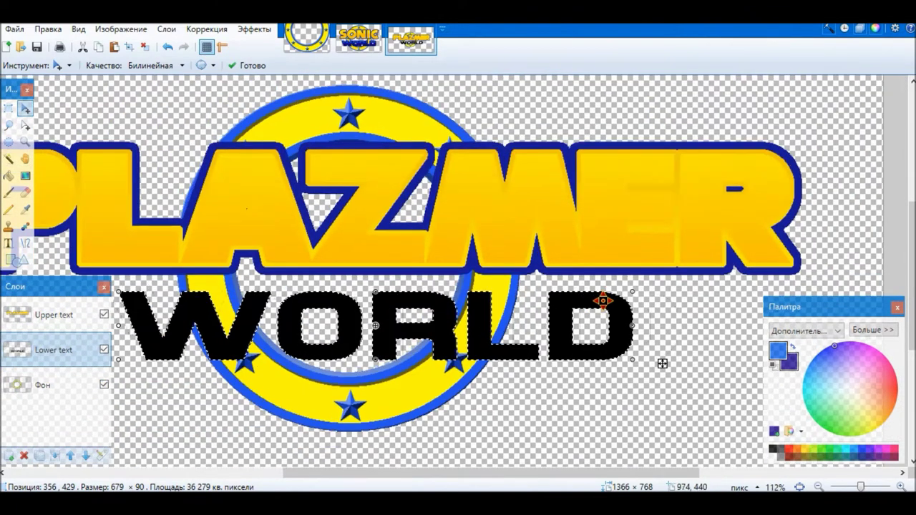
drag(613, 325, 606, 326)
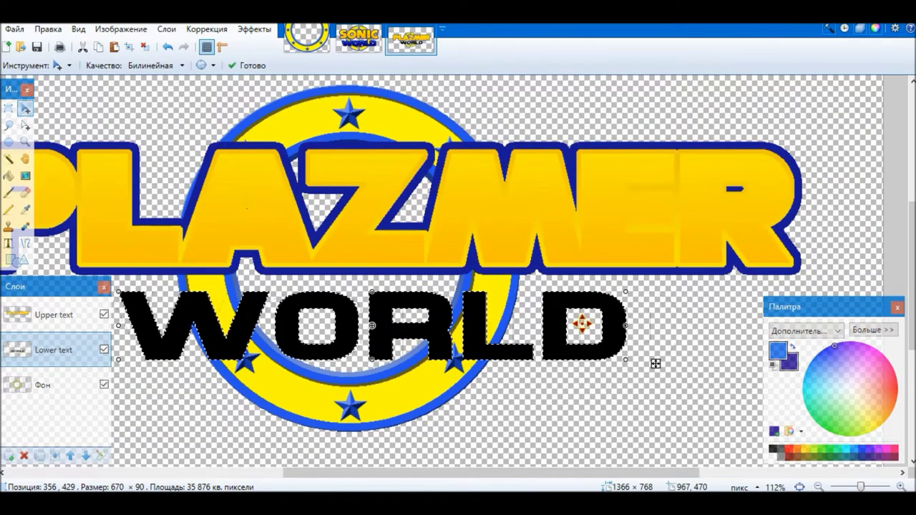
Move WORLD right and down to centre it under PLAZMER, then deselect.
drag(655, 364, 742, 364)
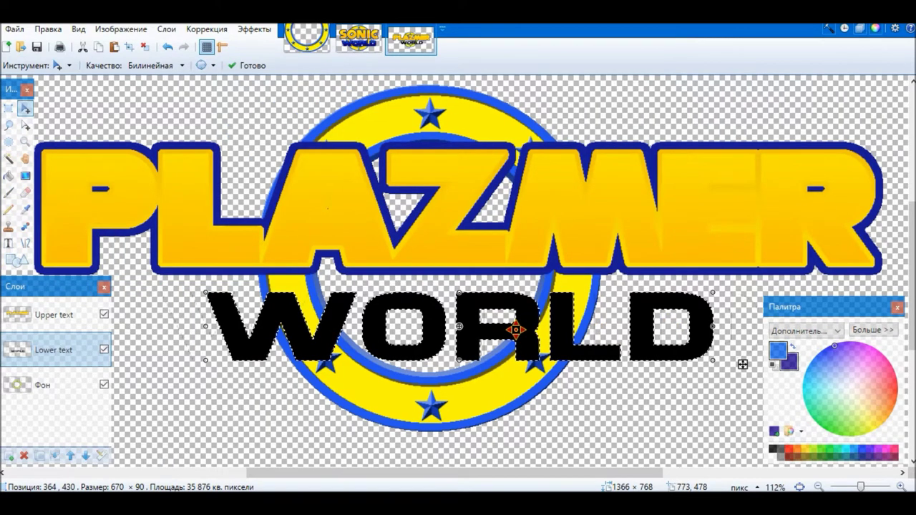
key(ctrl+d)
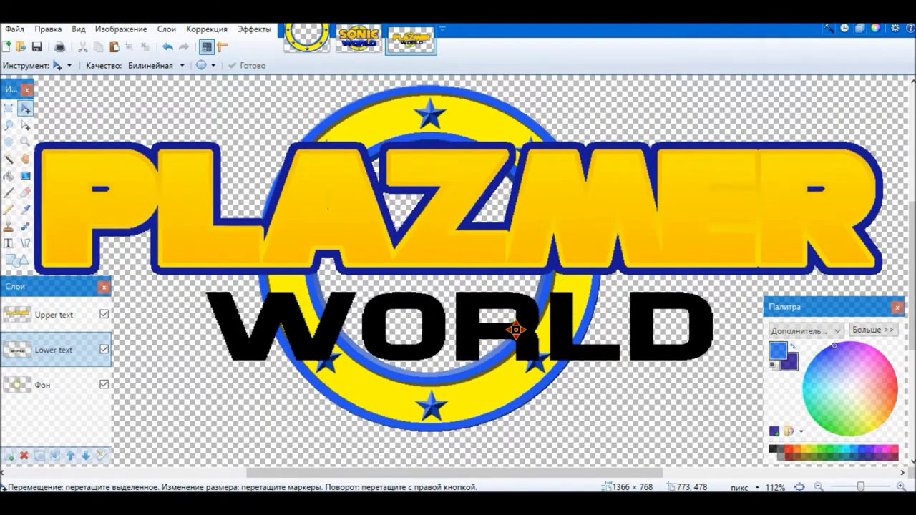
click(8, 159)
scroll(292, 370, up, 3)
Magic-wand the black WORLD letters, raising tolerance to 73% to catch the edges.
scroll(293, 370, up, 2)
click(293, 370)
drag(361, 70, 396, 68)
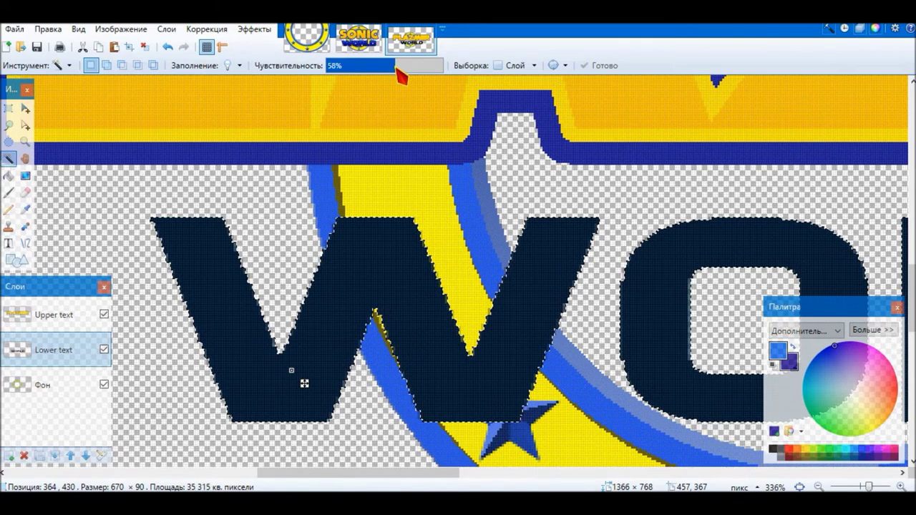
scroll(388, 129, down, 5)
scroll(618, 233, up, 1)
scroll(650, 267, up, 1)
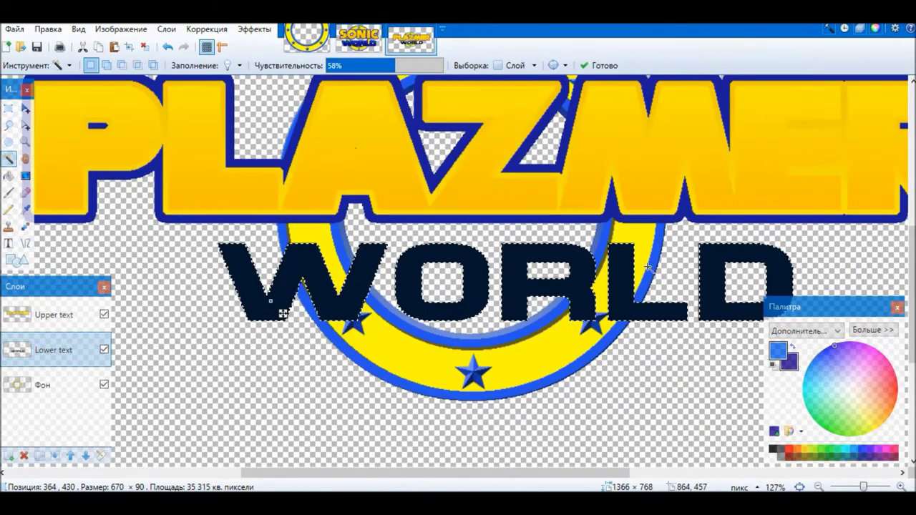
scroll(712, 276, up, 2)
scroll(695, 282, up, 2)
drag(395, 67, 418, 77)
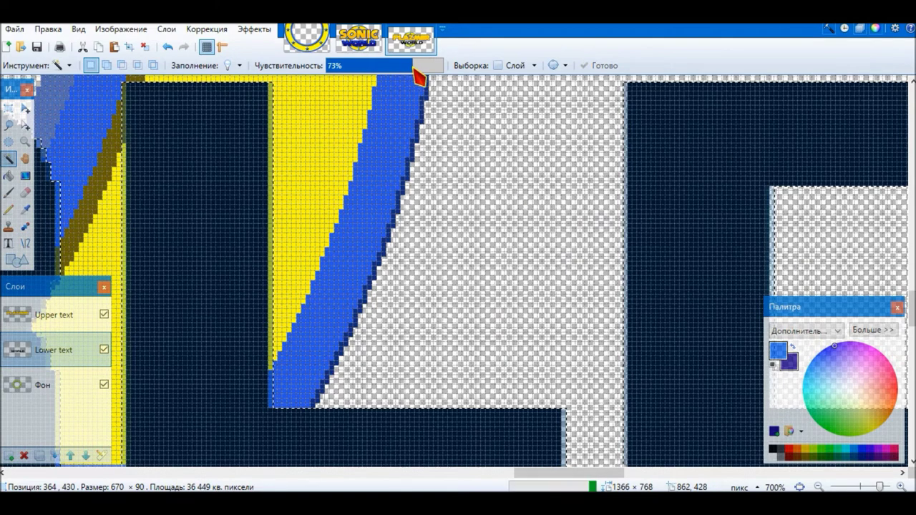
scroll(394, 123, down, 4)
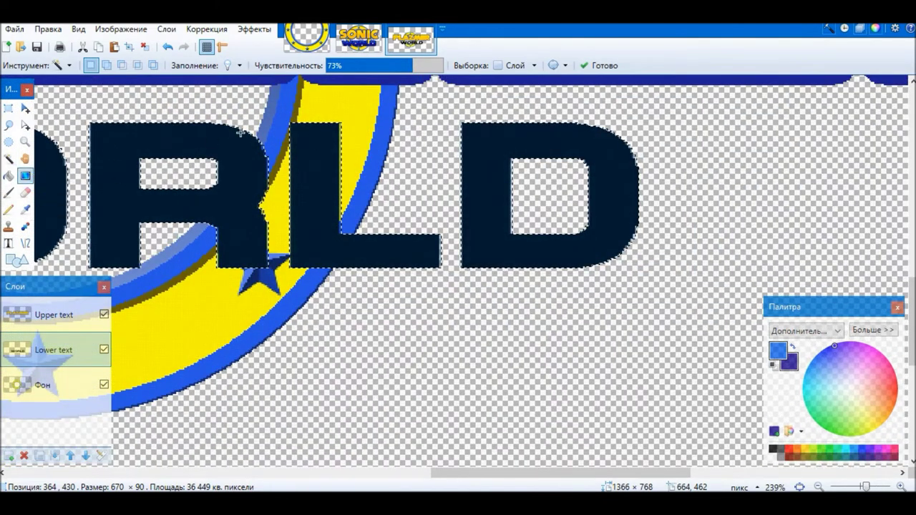
Fill the selected letters with a top-to-bottom blue gradient and fit the logo to the window.
key(g)
drag(299, 123, 306, 268)
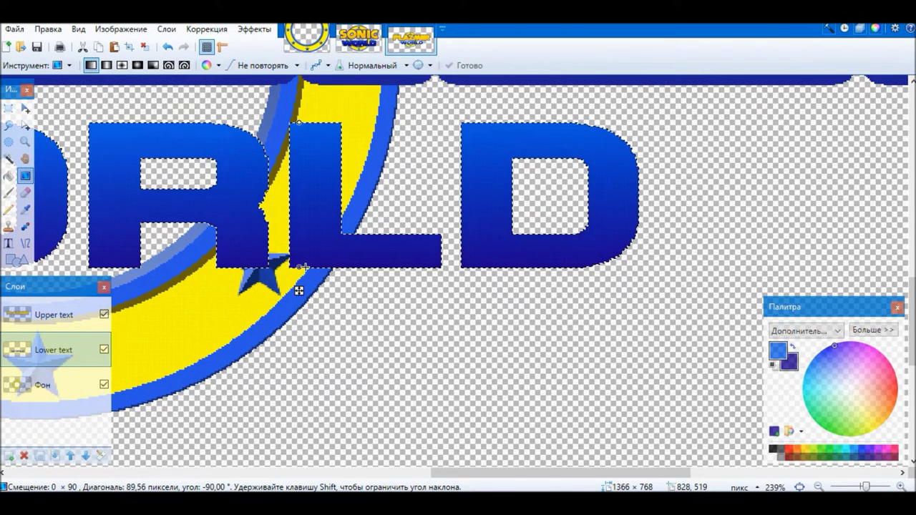
key(ctrl+d)
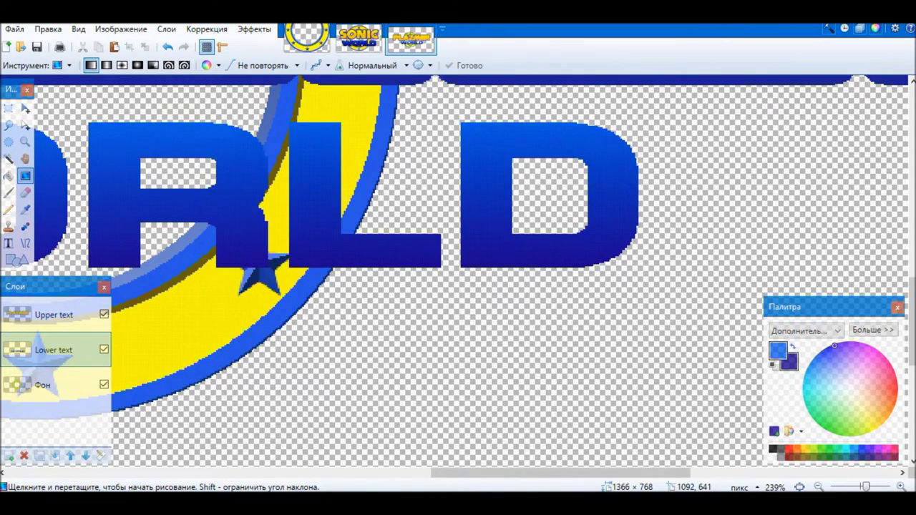
click(800, 487)
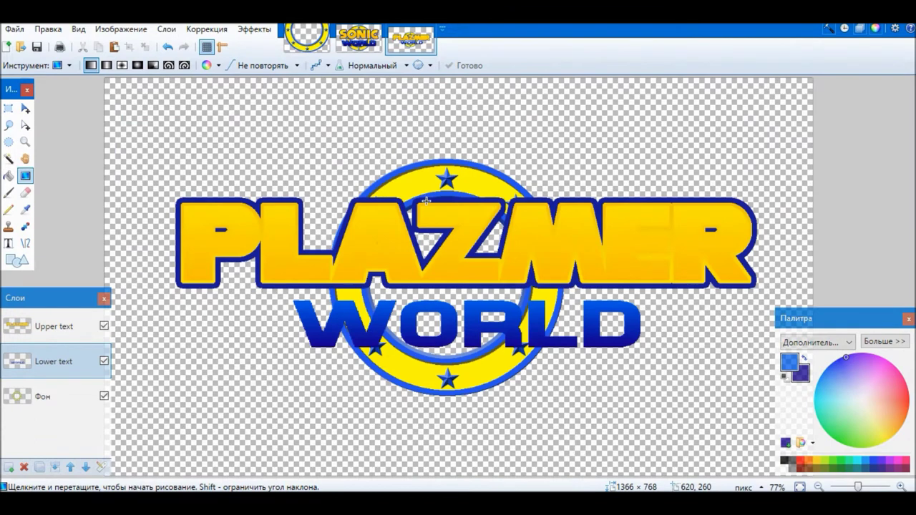
Add a thin black outline to WORLD with the Outline Object effect.
key(s)
click(254, 29)
mouse_move(315, 67)
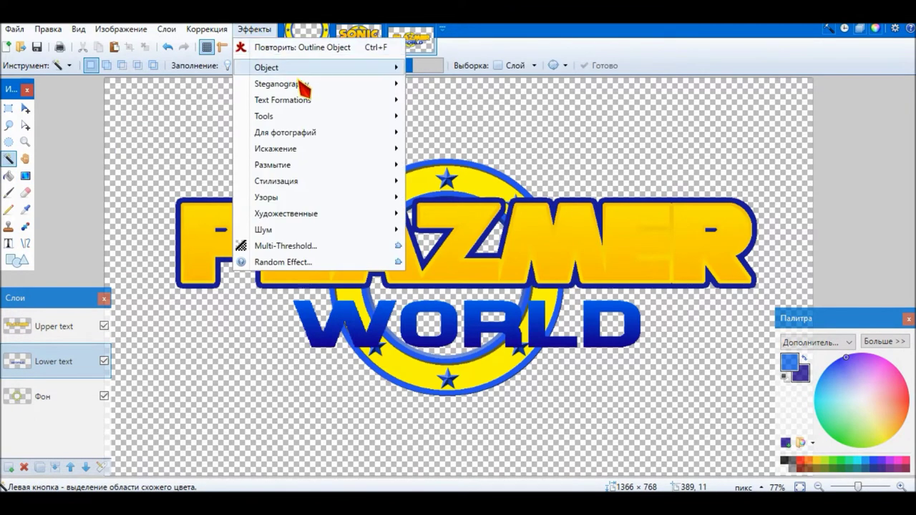
click(444, 83)
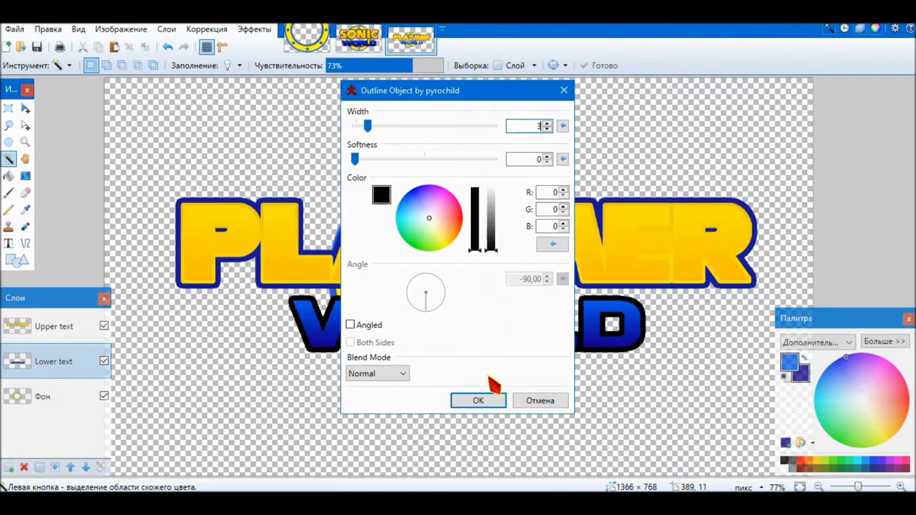
click(492, 401)
Sample the dark blue from the Sonic World reference logo as the working colour.
click(25, 209)
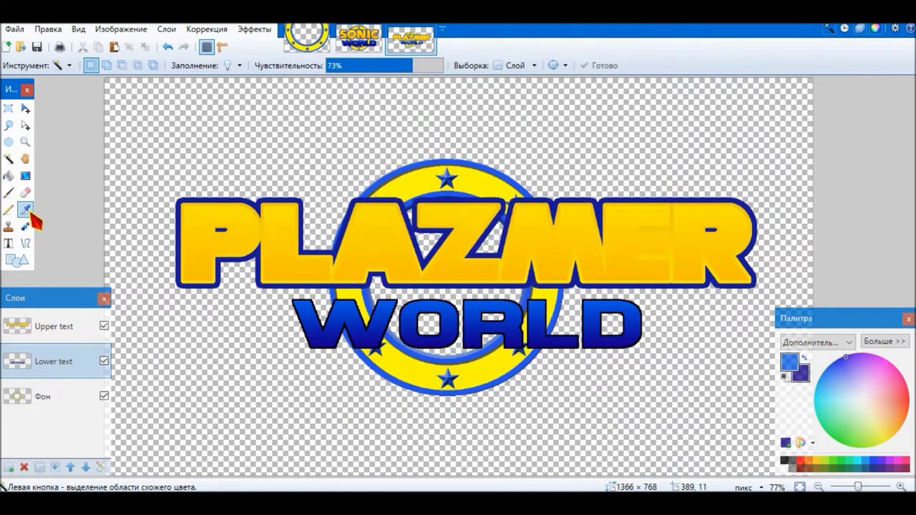
click(359, 40)
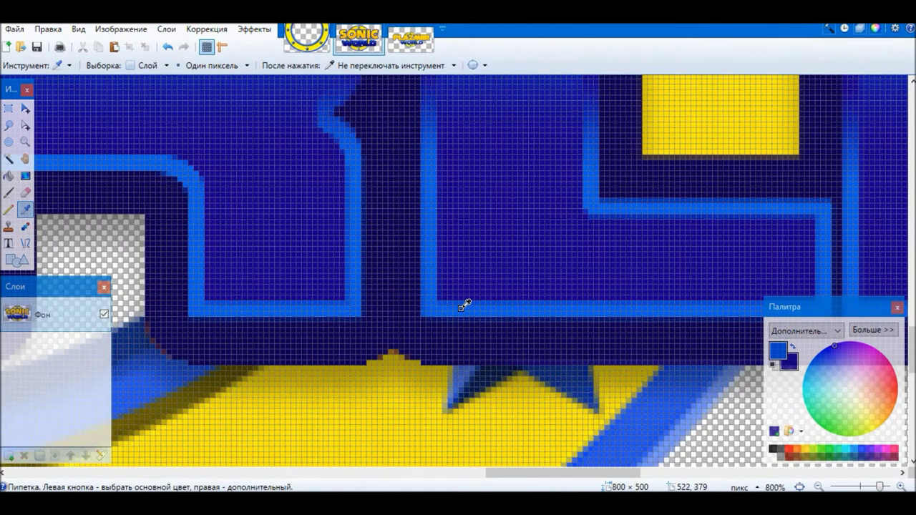
scroll(463, 311, up, 5)
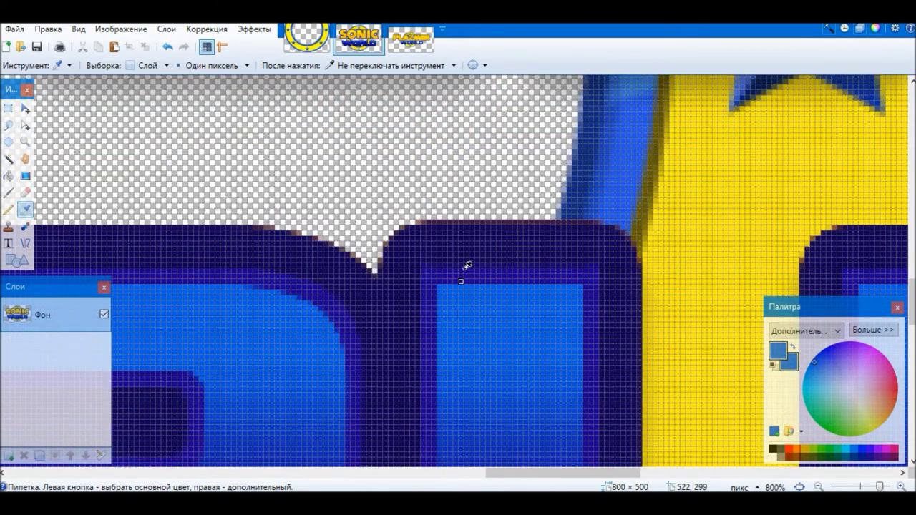
click(469, 268)
click(419, 41)
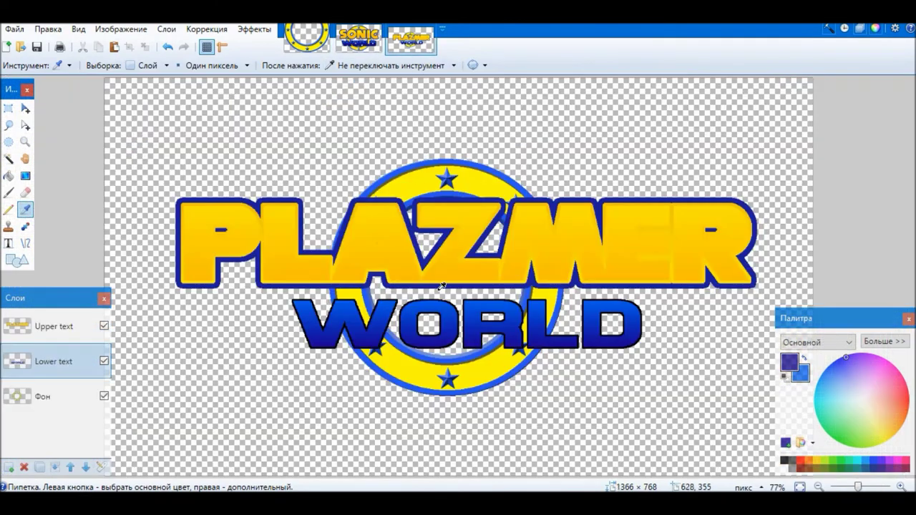
scroll(449, 320, up, 4)
click(8, 159)
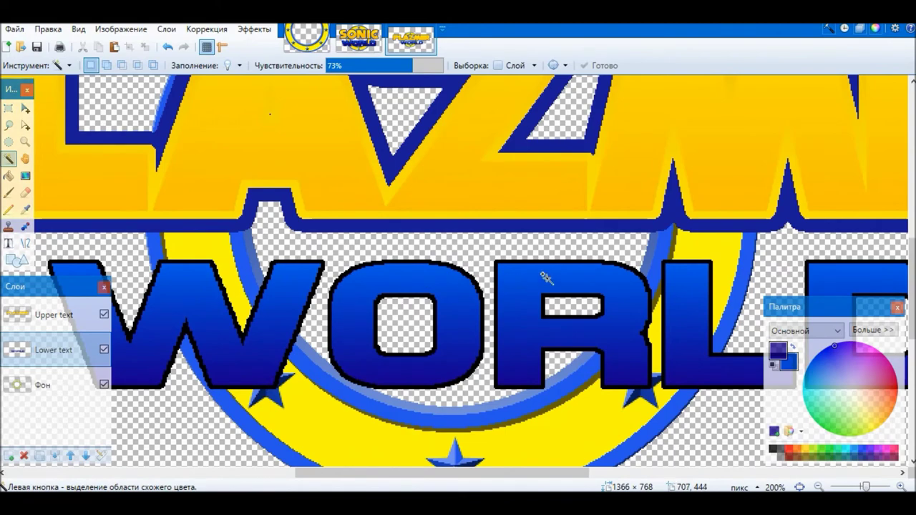
Select WORLD's outline at 41% tolerance and fill it with a vertical gradient.
scroll(540, 319, up, 2)
click(545, 315)
drag(407, 68, 374, 71)
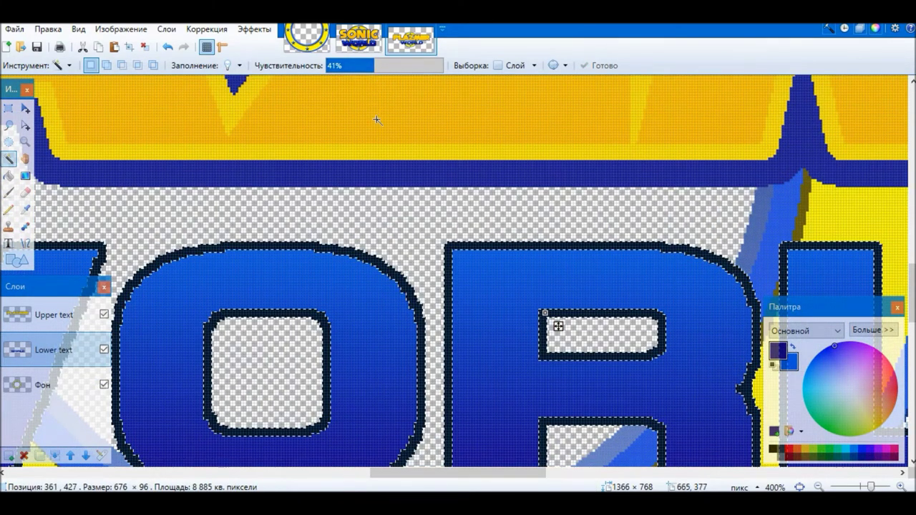
scroll(374, 115, down, 3)
click(25, 176)
mouse_move(244, 162)
mouse_down()
mouse_move(233, 443)
mouse_move(243, 447)
mouse_move(244, 420)
mouse_up()
key(ctrl+d)
scroll(320, 179, down, 5)
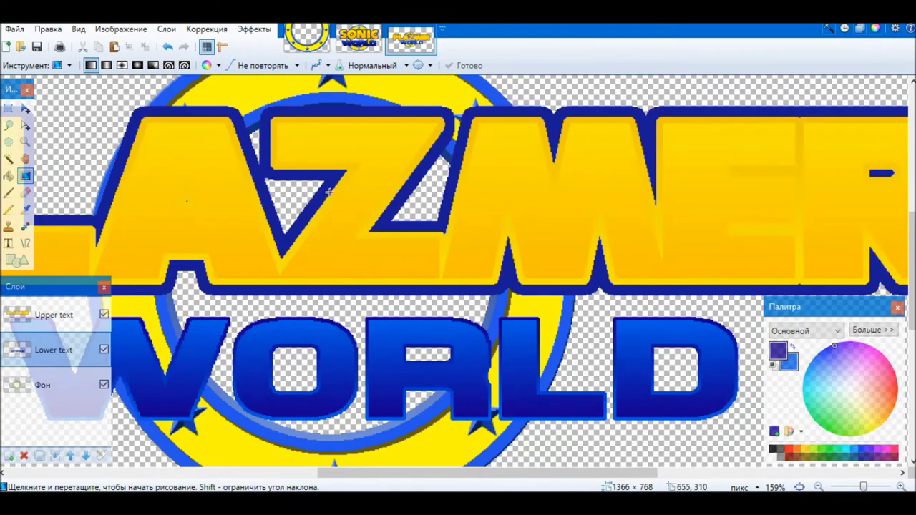
Add a thick 10-pixel outline around WORLD with Outline Object.
key(s)
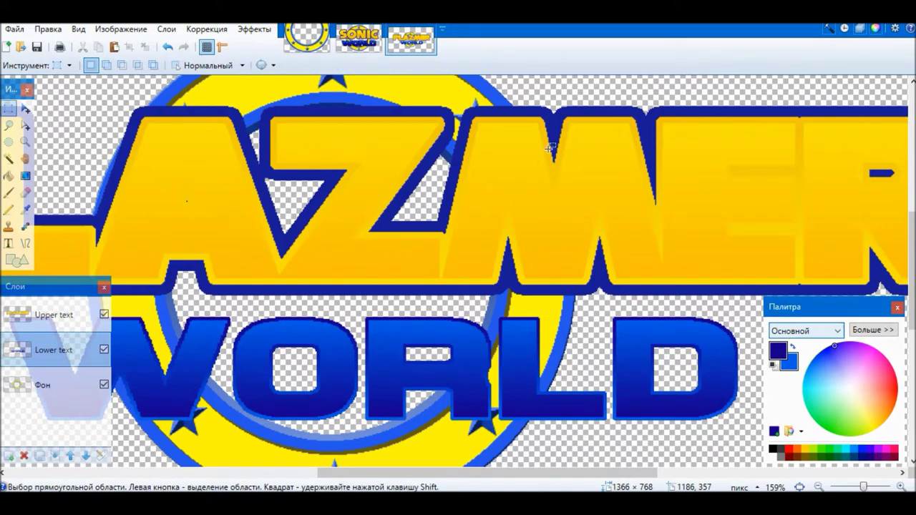
click(254, 29)
mouse_move(266, 67)
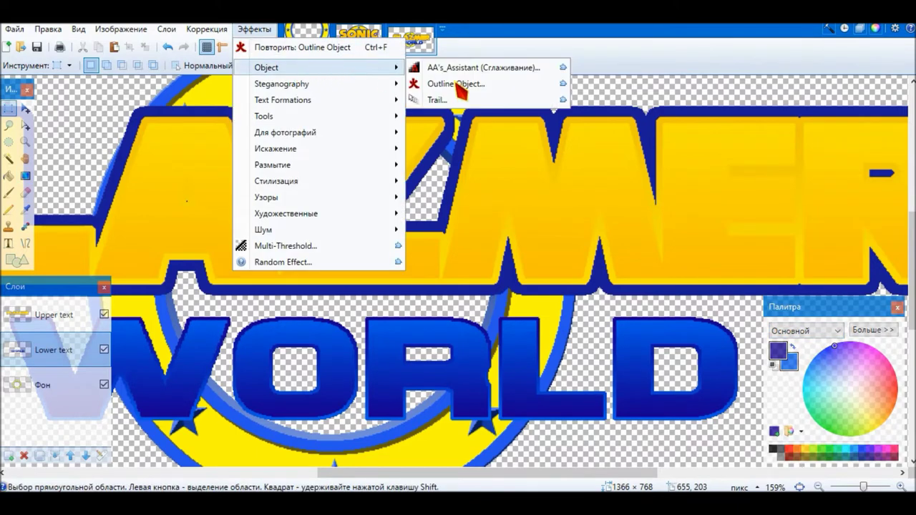
click(467, 87)
text(10)
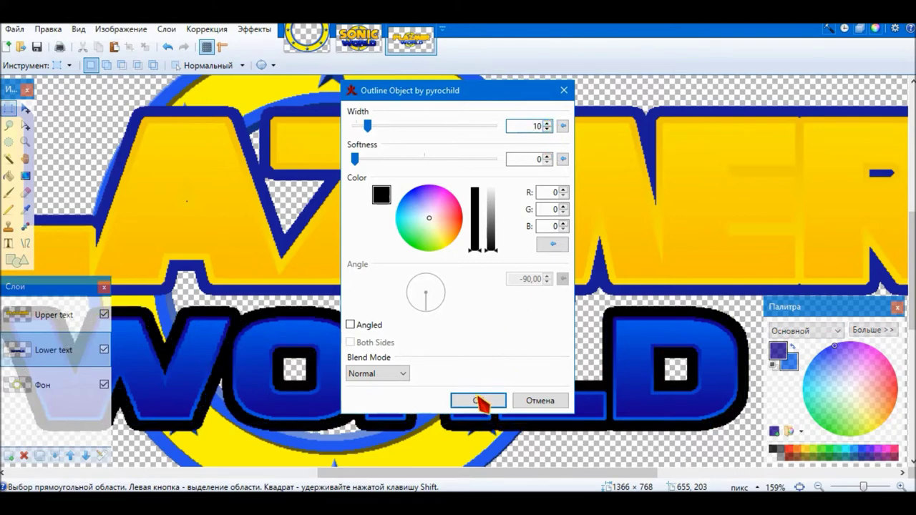
click(477, 400)
Select the new thick outline and sample the dark colour from the Sonic World reference.
click(8, 159)
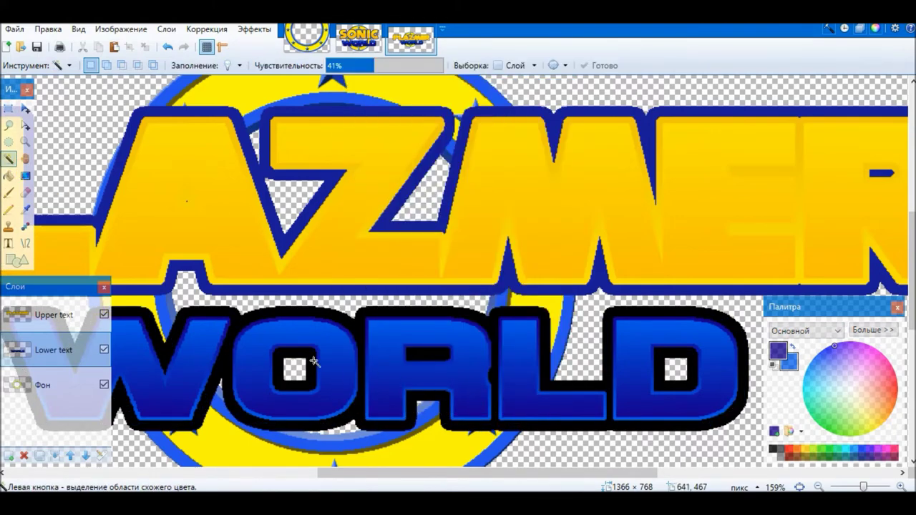
click(299, 352)
click(25, 208)
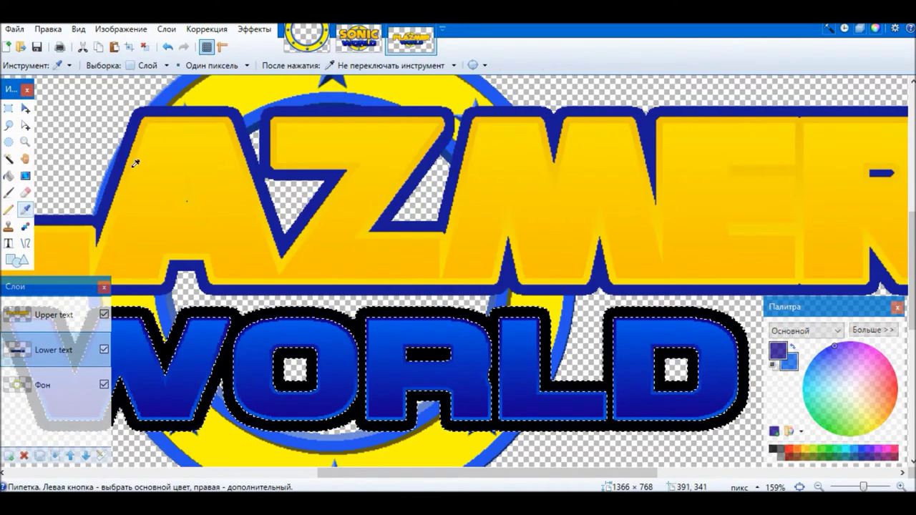
click(372, 42)
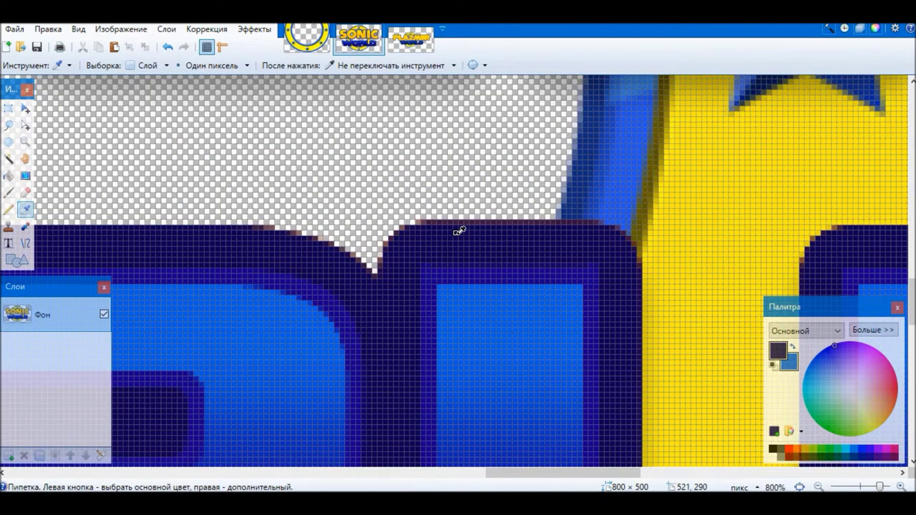
click(405, 44)
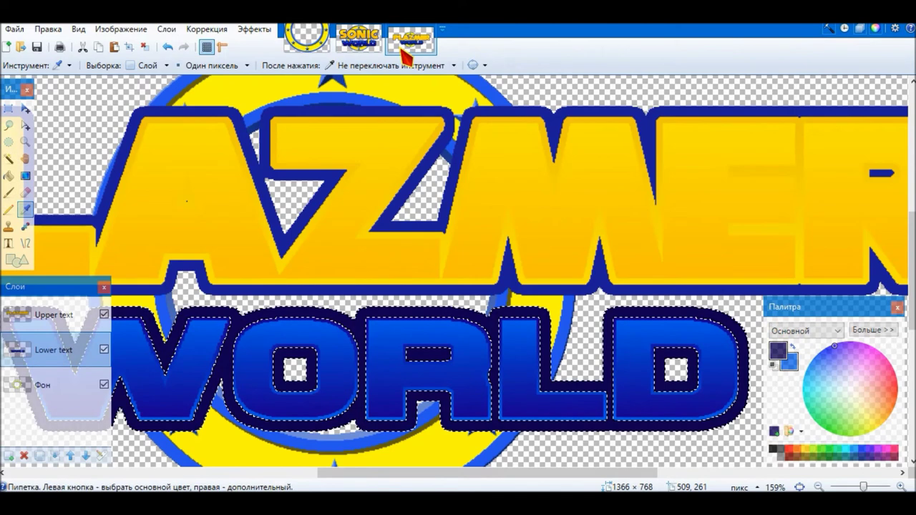
click(799, 486)
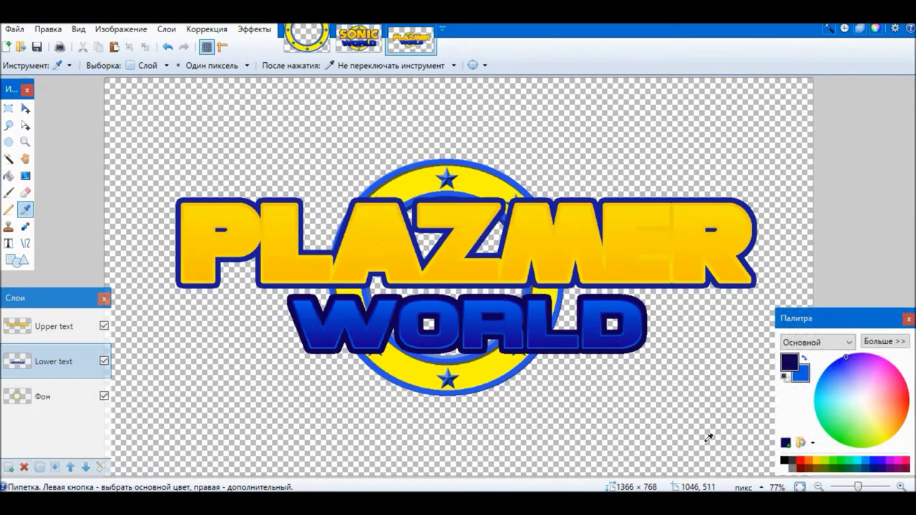
Merge Upper text into Lower text, add an angled Softness-255 outline shadow, then merge onto the background.
click(46, 328)
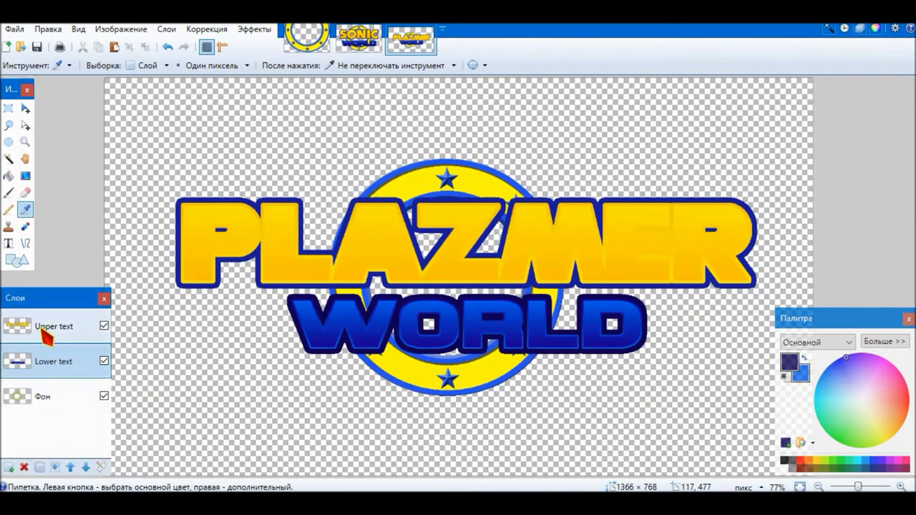
click(59, 469)
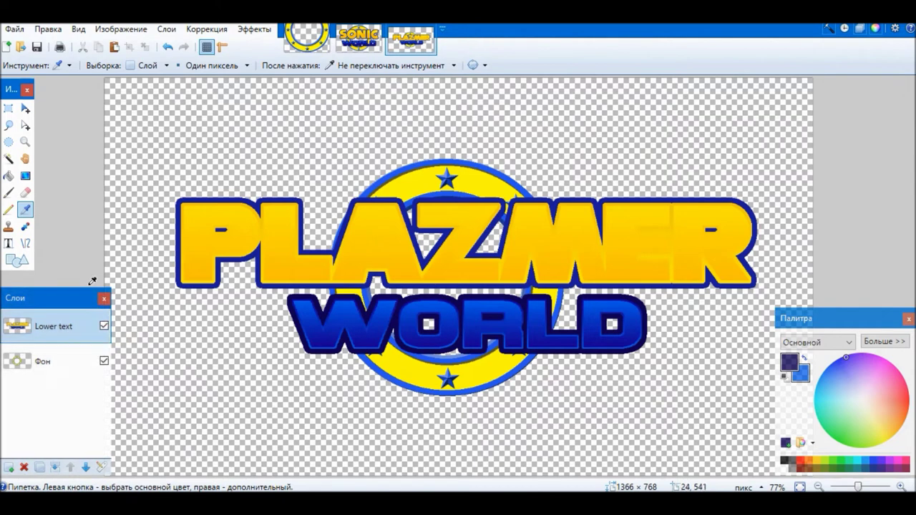
click(254, 29)
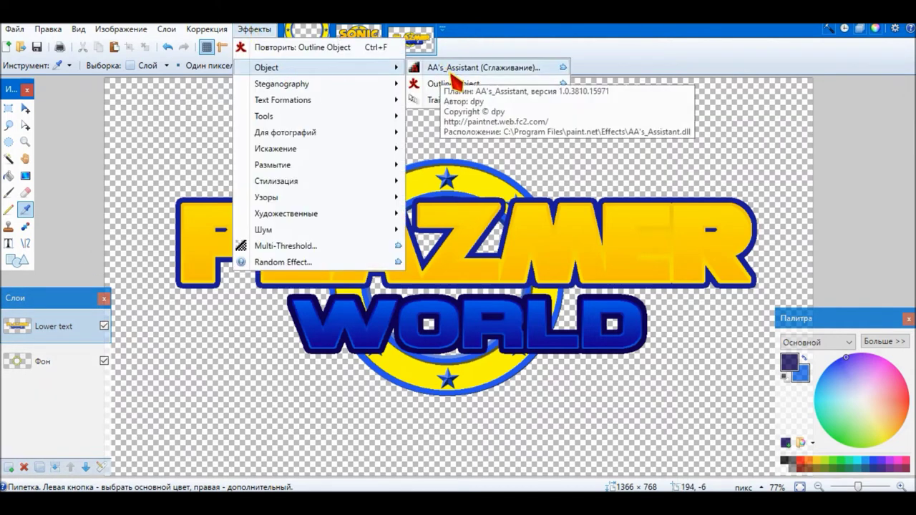
mouse_move(266, 67)
click(442, 83)
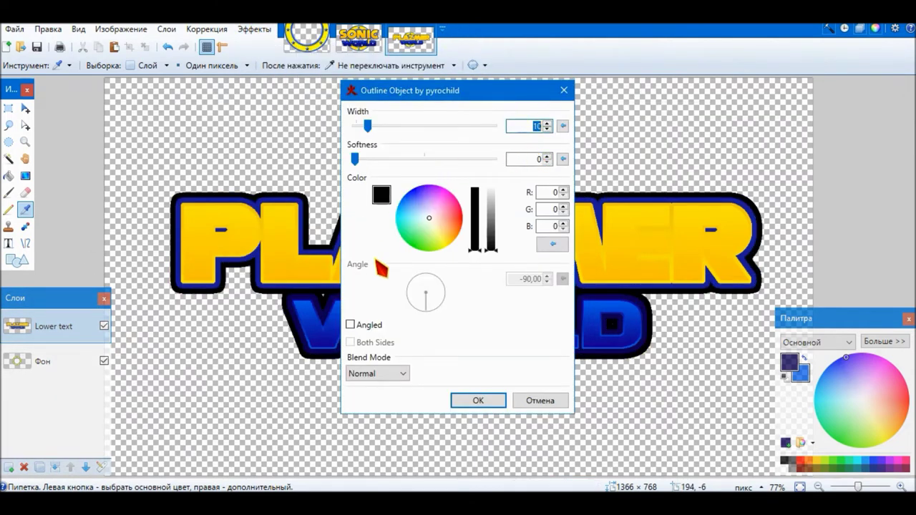
click(368, 325)
drag(357, 163, 532, 176)
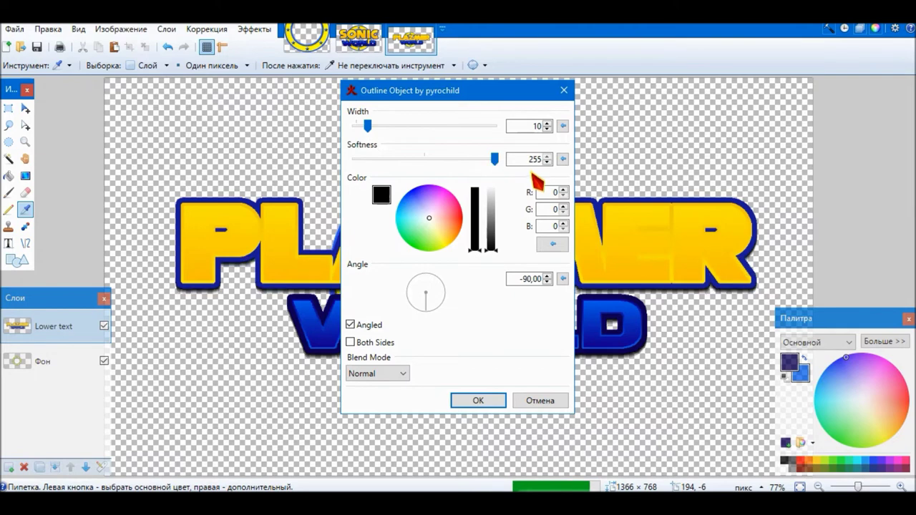
click(483, 402)
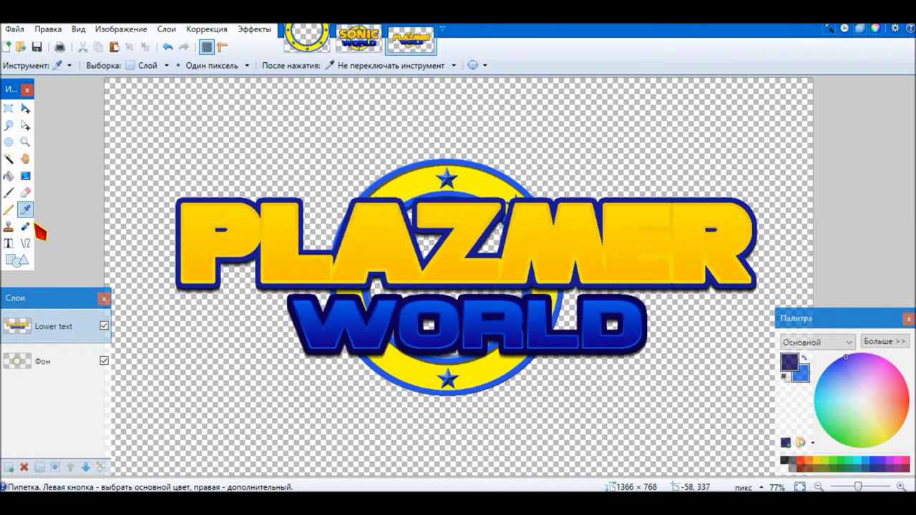
click(55, 466)
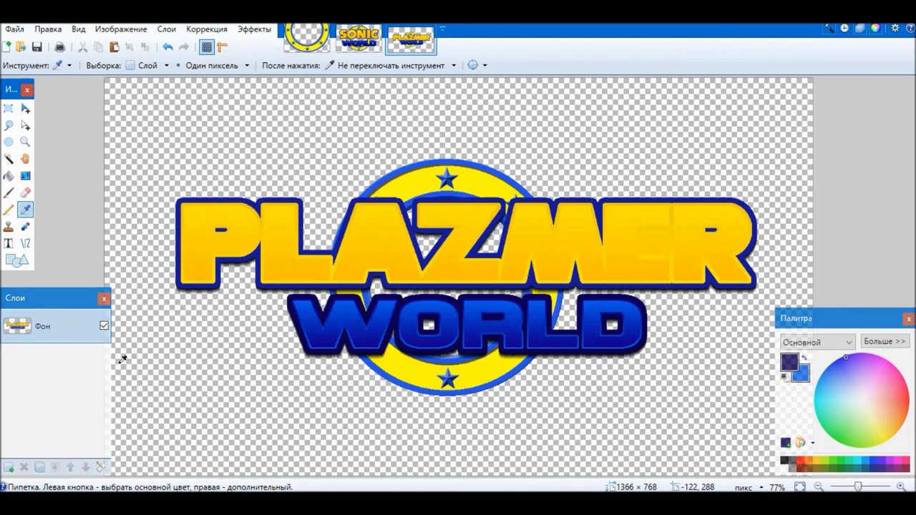
Select the transparent margins at 0% tolerance, invert, and crop the canvas to 1122 × 458.
click(9, 159)
click(169, 389)
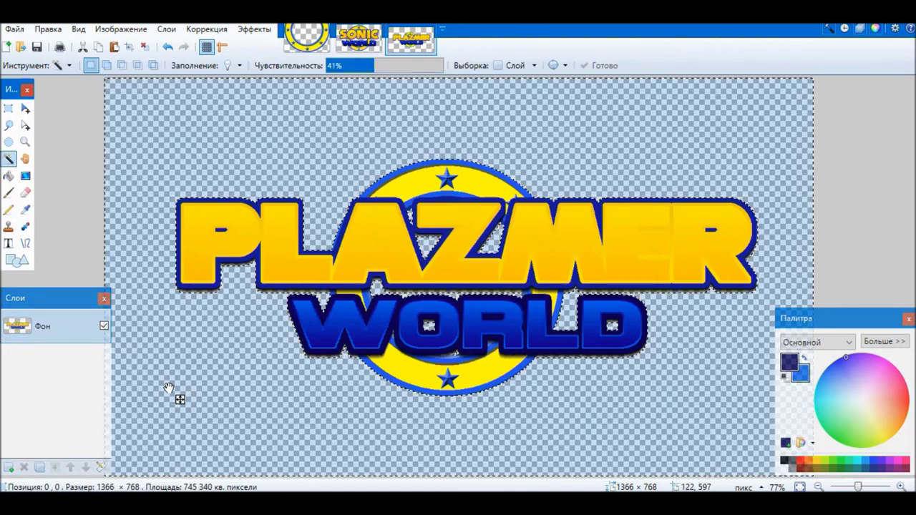
drag(367, 64, 329, 77)
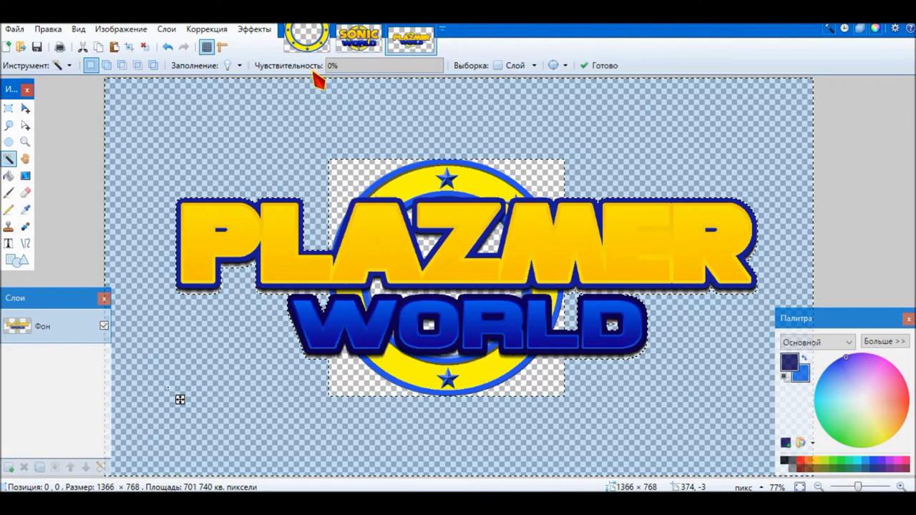
key(ctrl+i)
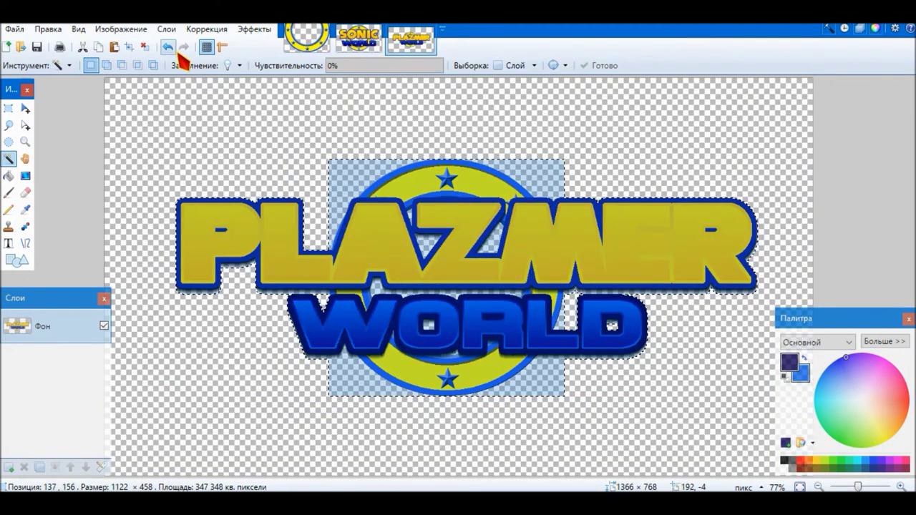
click(131, 47)
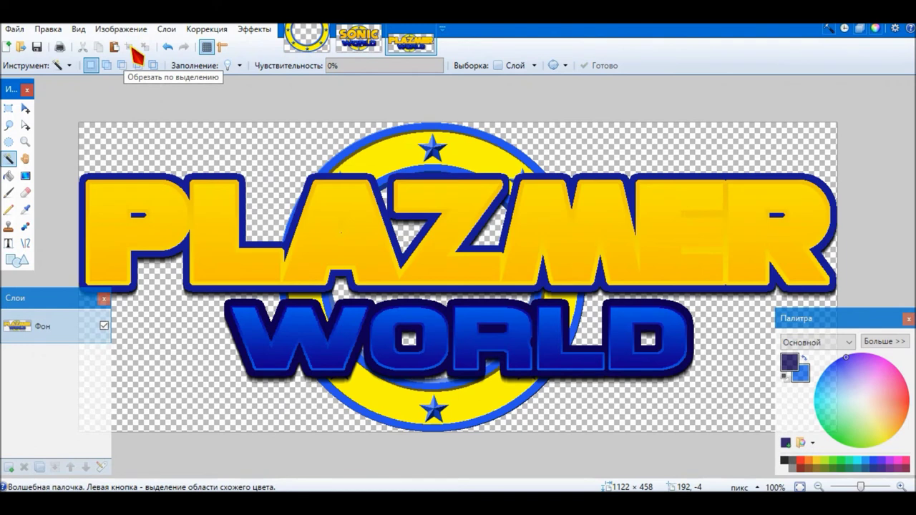